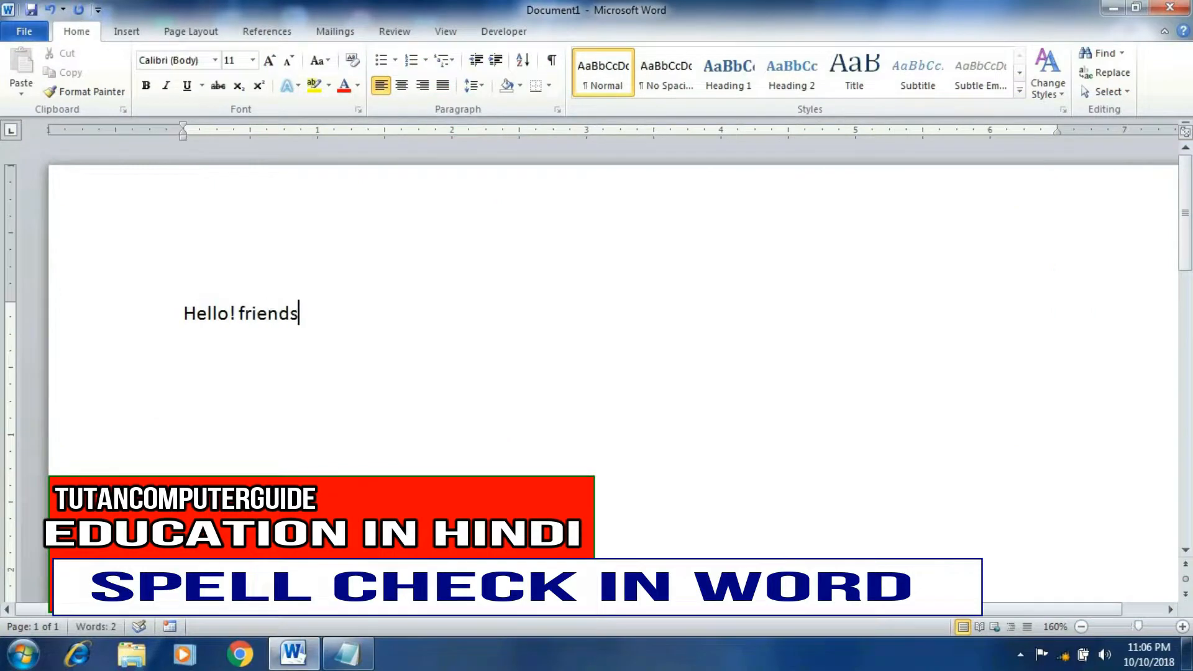
# - Continue the greeting with the misspelled text "today I a goin to teach you splling ad grammmer which is the most impo rtant tool of"
pyautogui.write('today I a goin to teach you splling ad grammmer which is the  most')
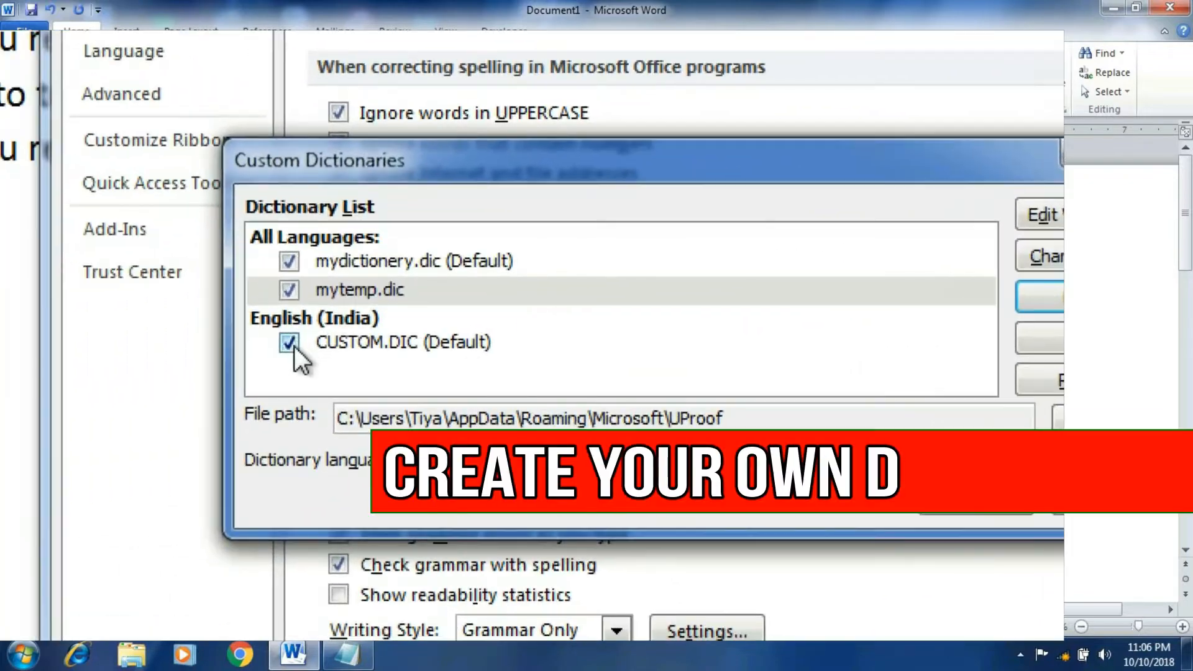
pyautogui.click(341, 344)
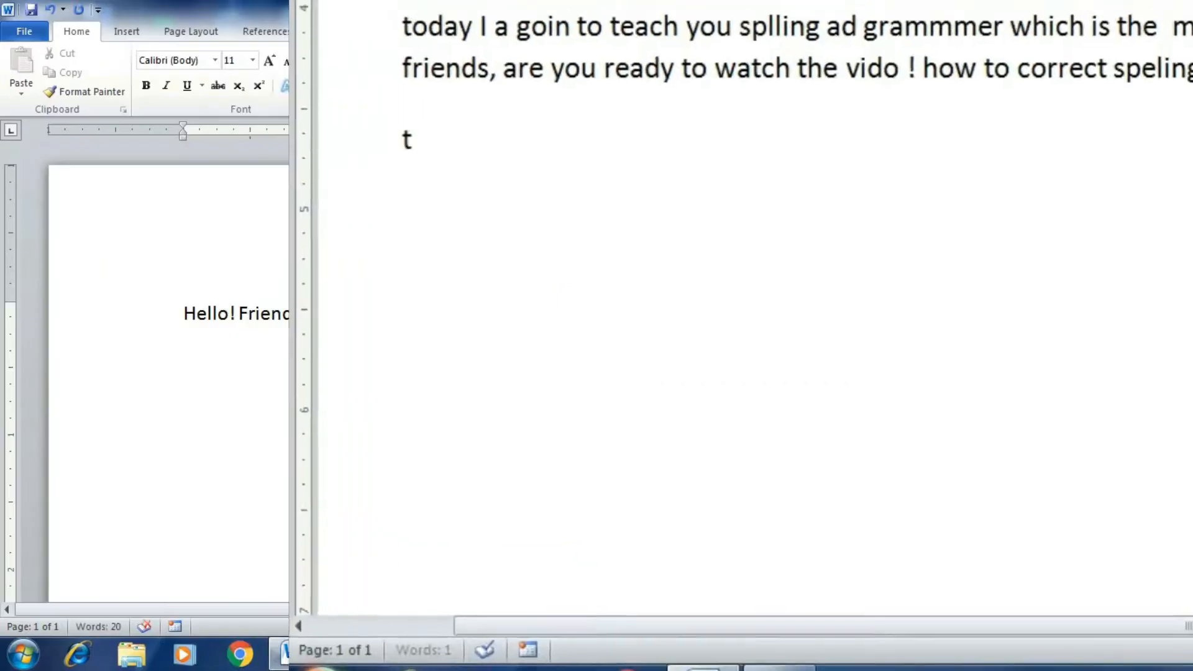
pyautogui.write('nt  tool of')
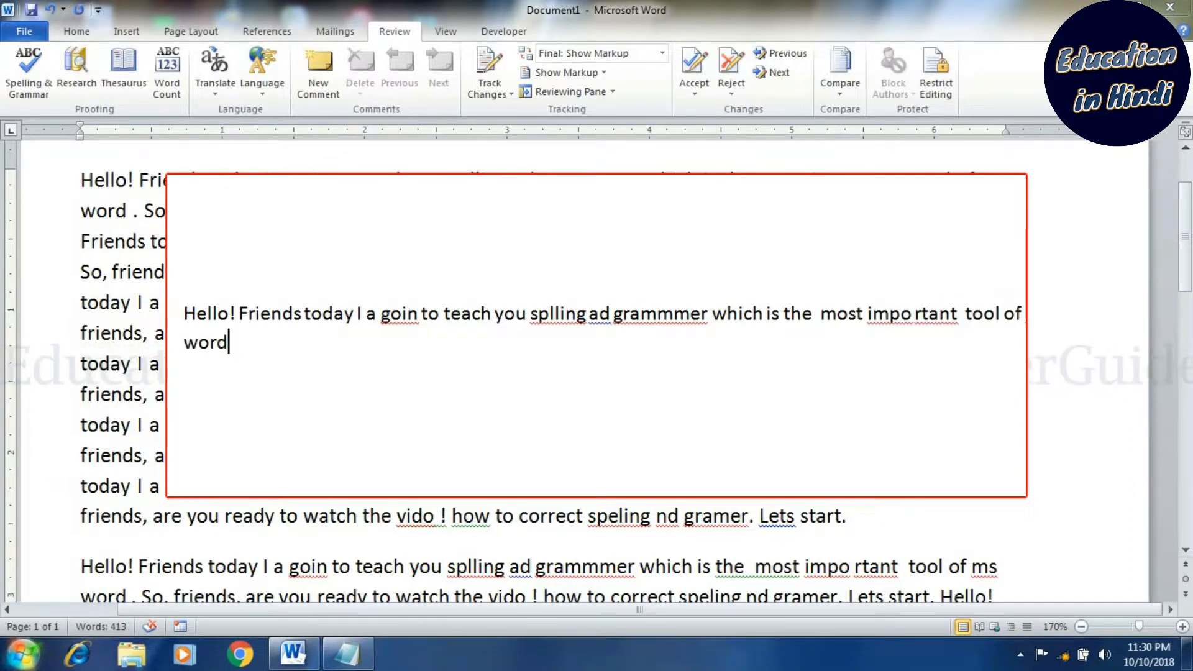
# - Run the spelling and grammar check and change "goin" to the suggested word "going"
pyautogui.scroll(-3, 596, 373)
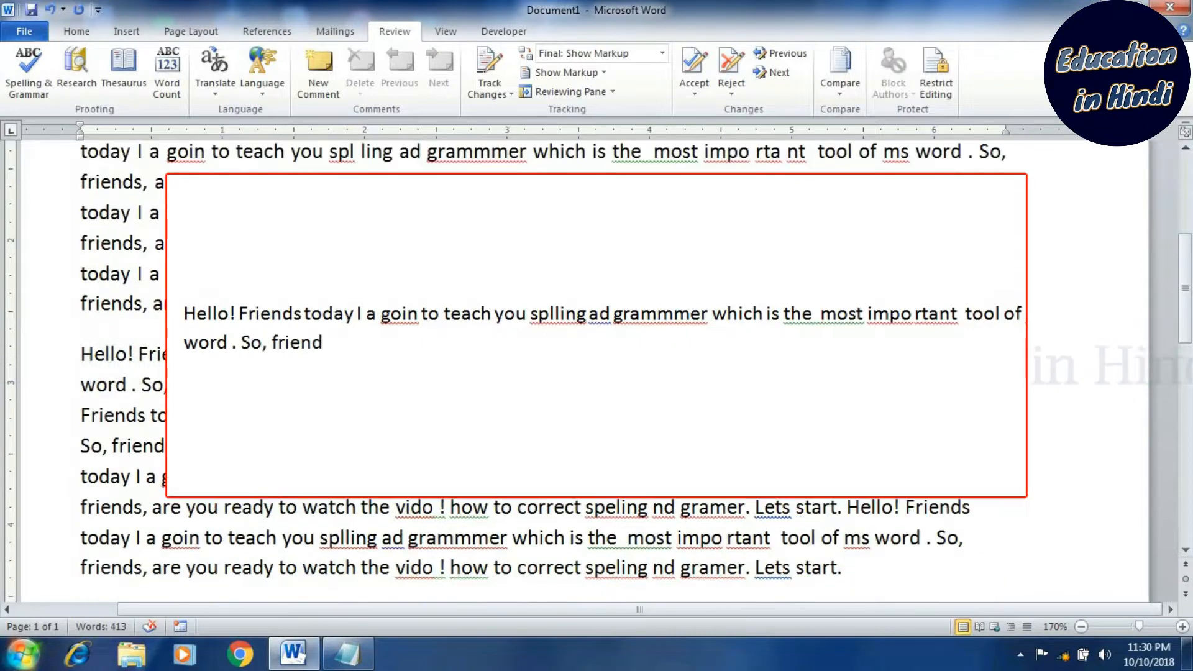
pyautogui.scroll(1, 597, 373)
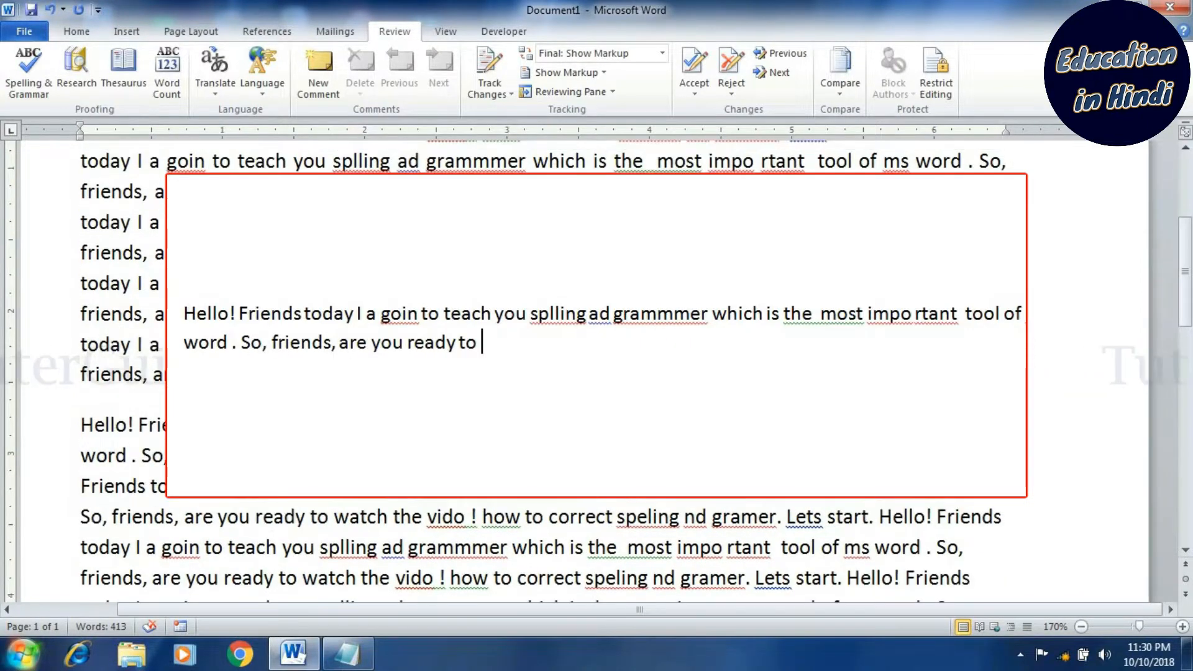
pyautogui.scroll(3, 597, 373)
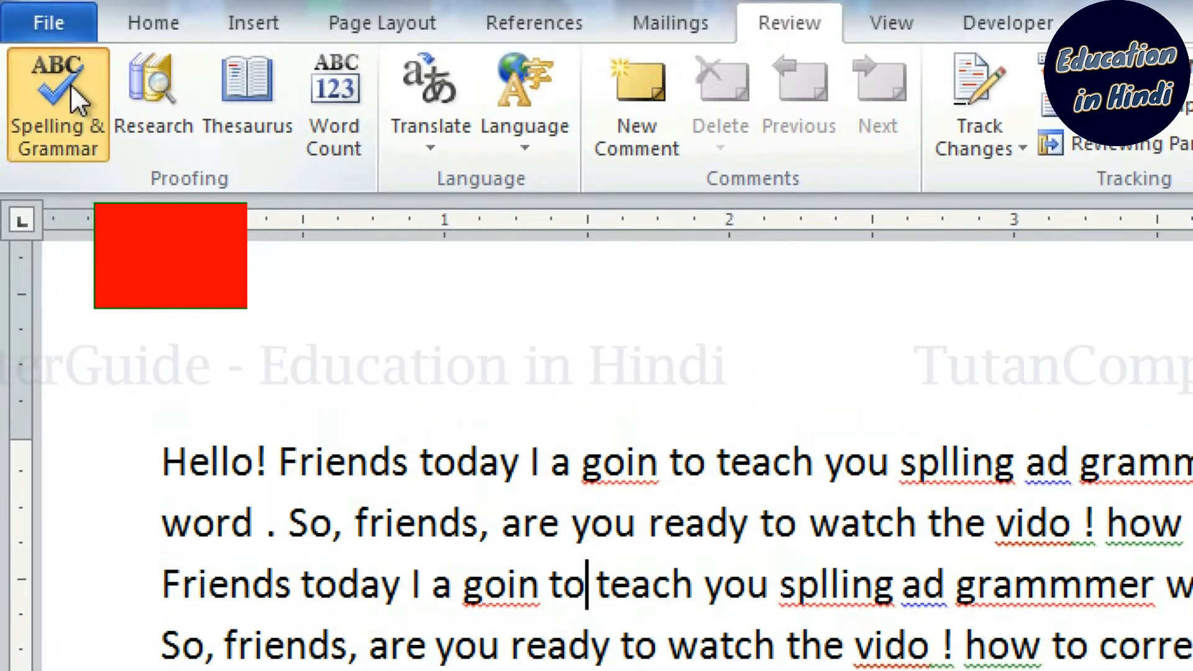
pyautogui.click(69, 83)
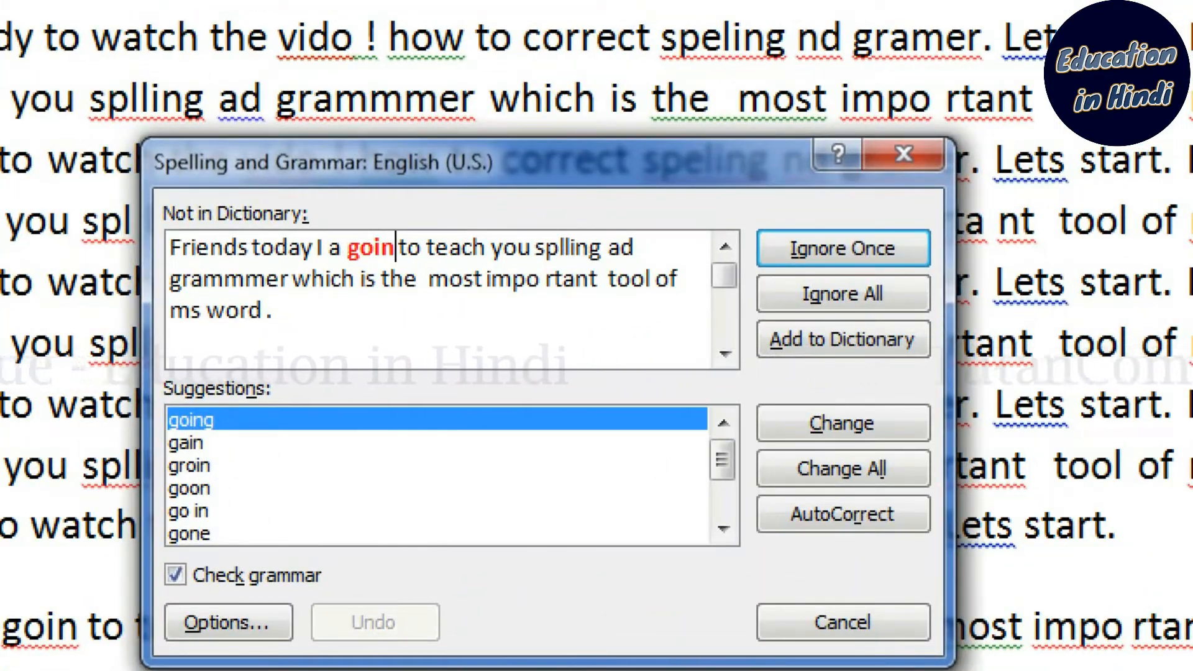
pyautogui.moveTo(396, 249); pyautogui.dragTo(348, 248)
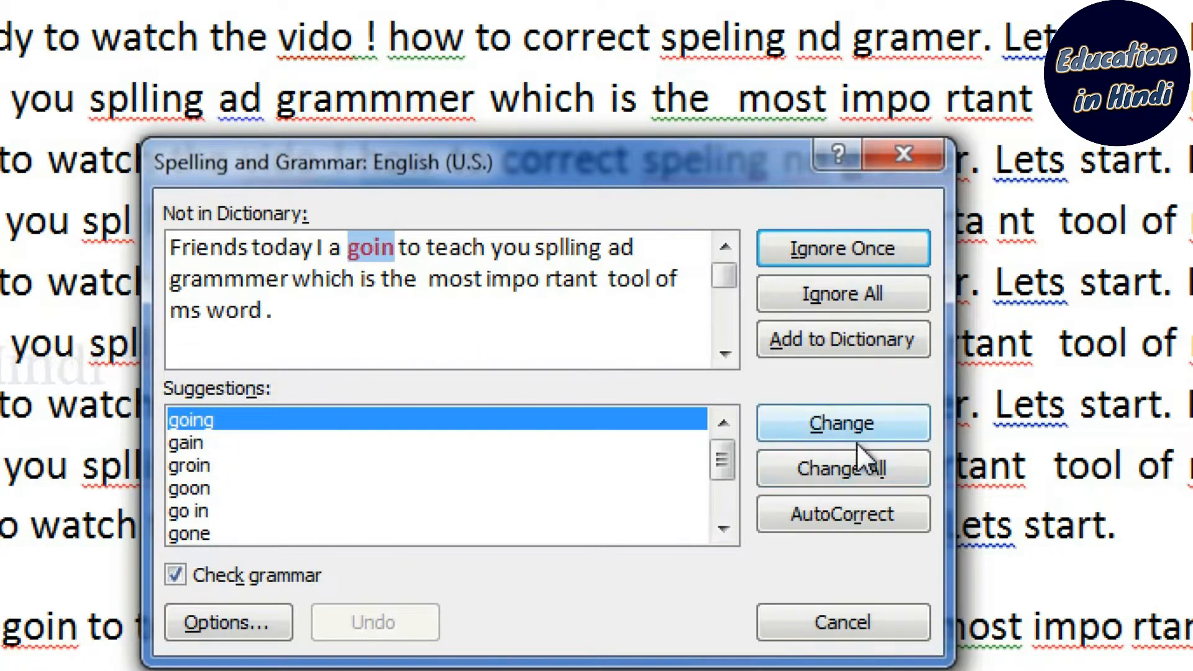
pyautogui.moveTo(732, 453)
pyautogui.mouseDown()
pyautogui.moveTo(722, 470)
pyautogui.moveTo(722, 451)
pyautogui.mouseUp()
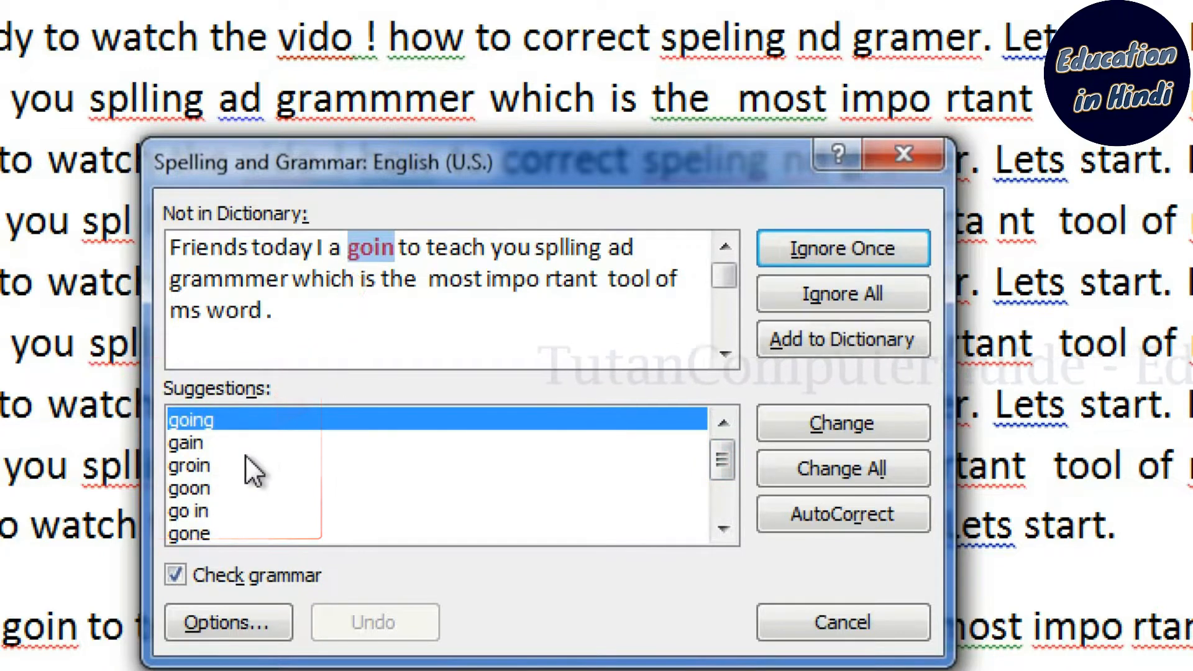
pyautogui.scroll(-1, 226, 497)
pyautogui.scroll(-1, 226, 497)
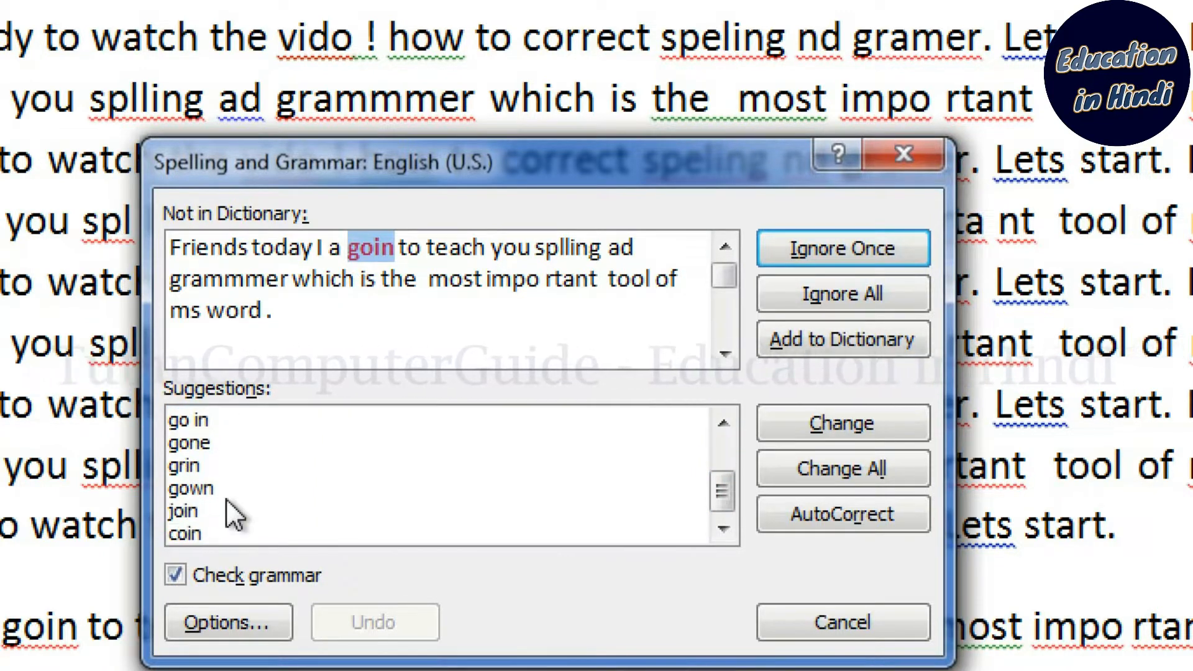
pyautogui.scroll(2, 226, 498)
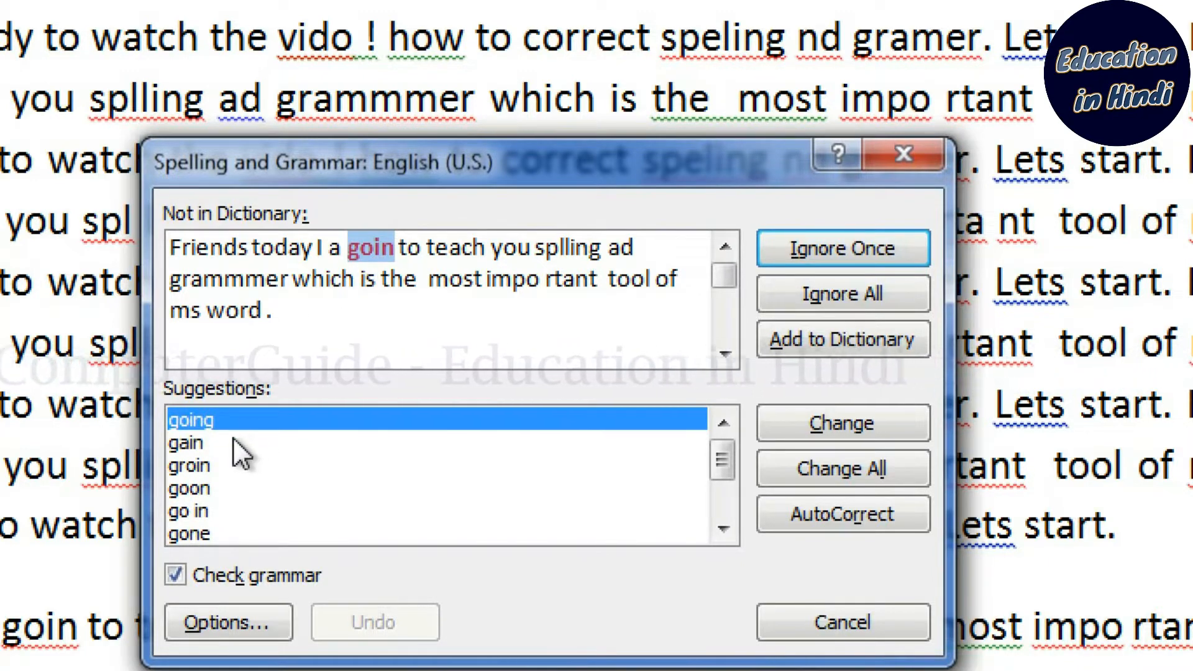
pyautogui.click(234, 418)
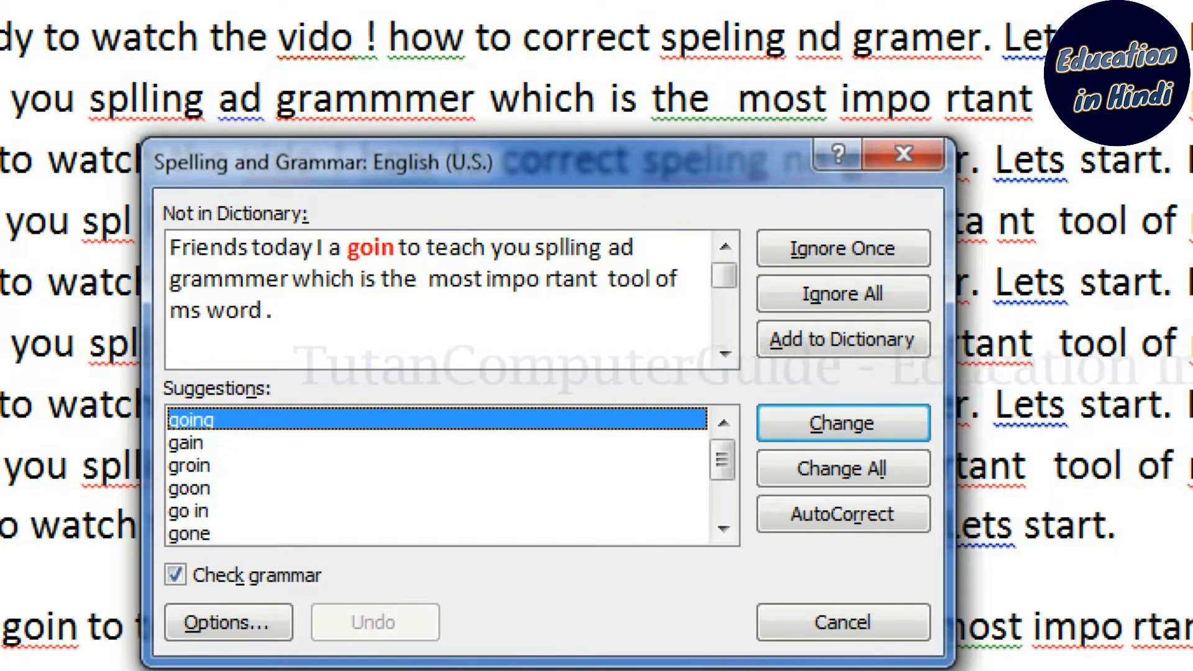
pyautogui.click(840, 415)
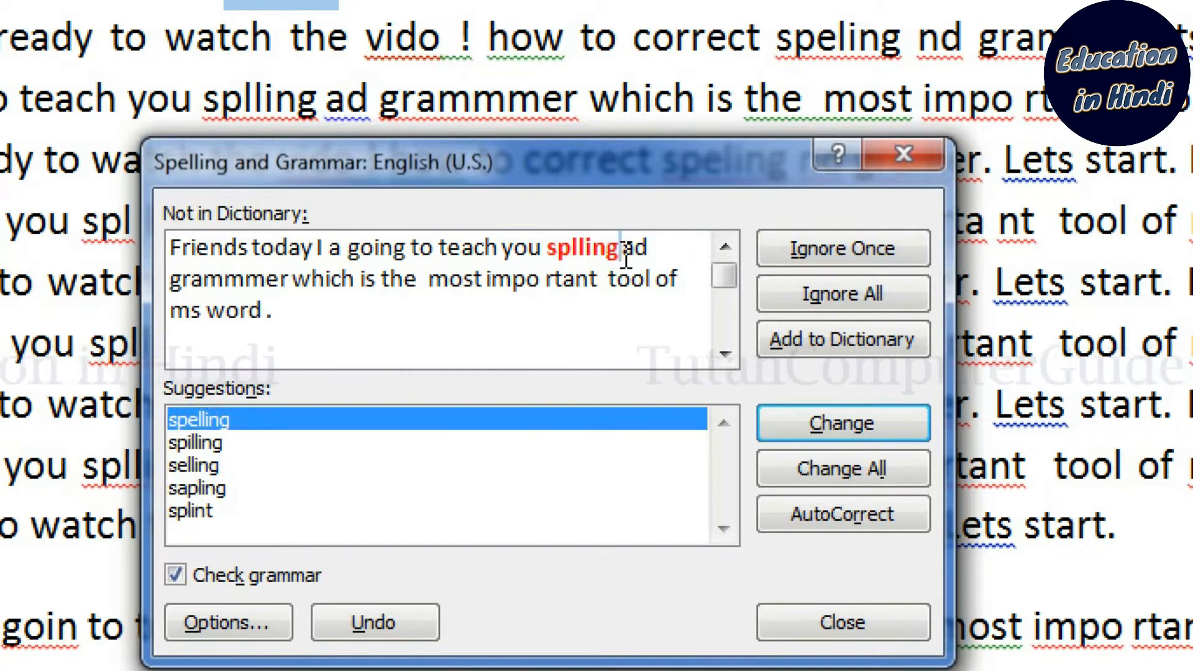
# - Ignore "splling" once in the spelling check and change "ad" to the suggested word "and"
pyautogui.moveTo(623, 255); pyautogui.dragTo(552, 258)
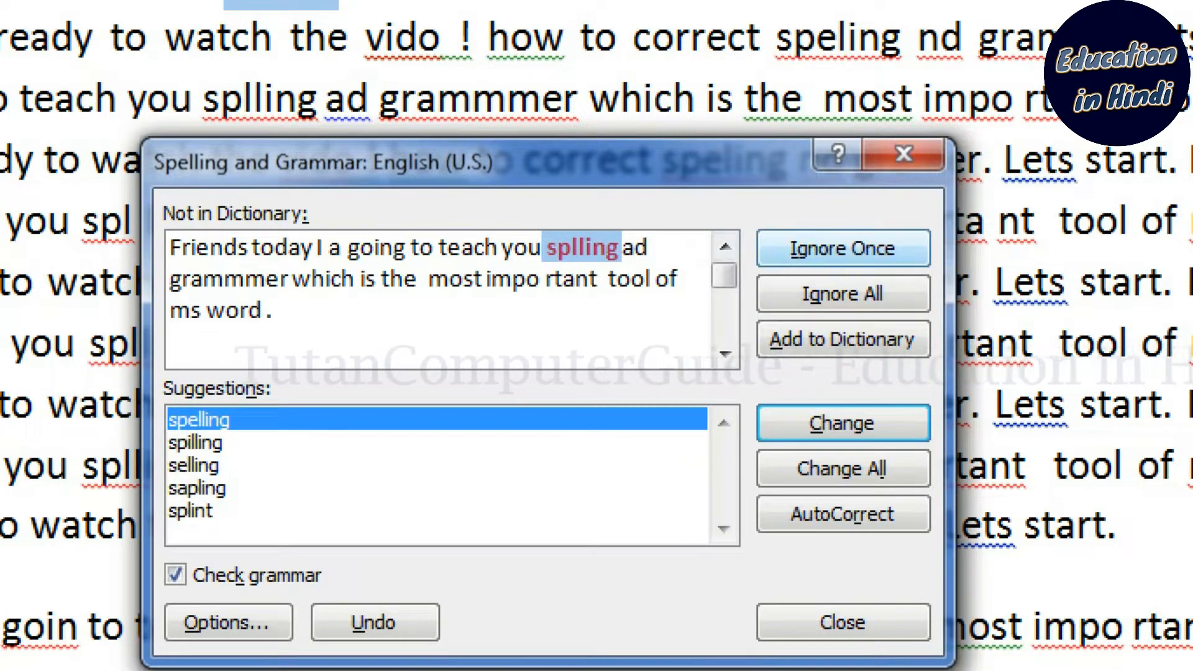
pyautogui.click(830, 248)
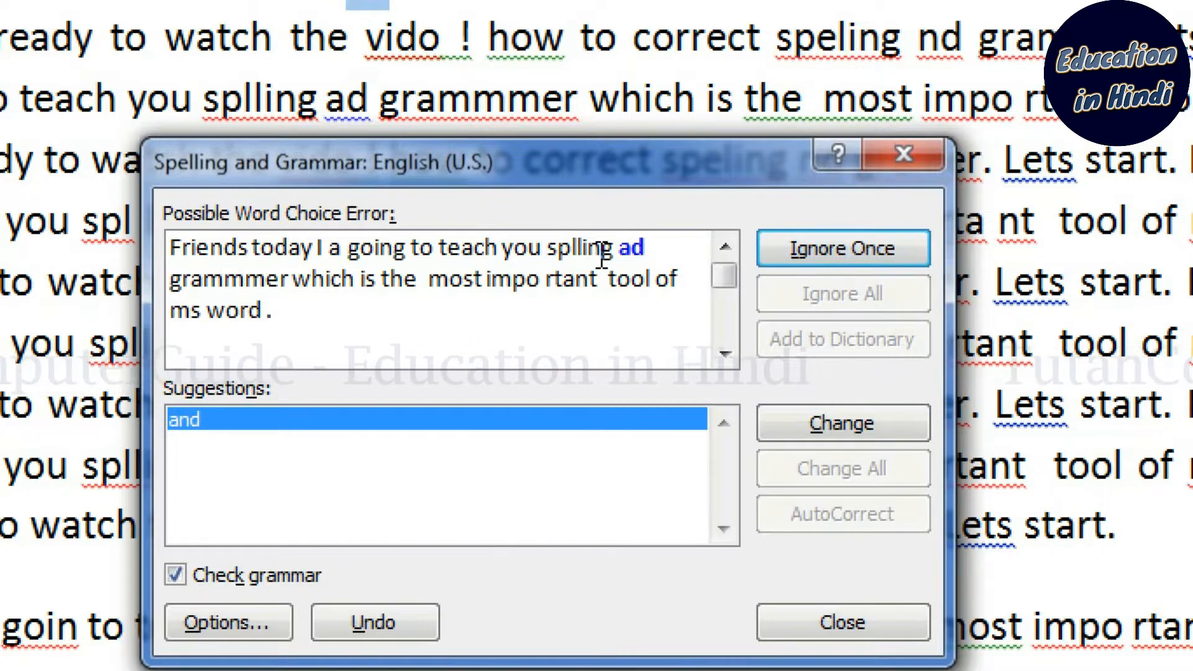
pyautogui.doubleClick(631, 248)
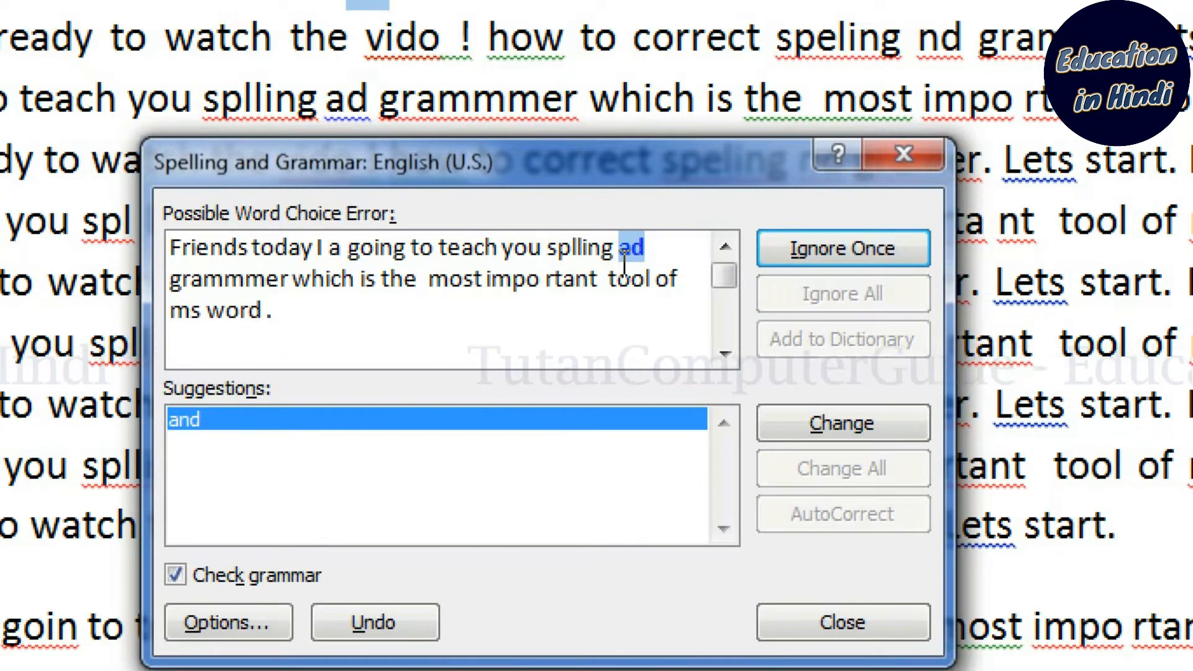
pyautogui.click(632, 256)
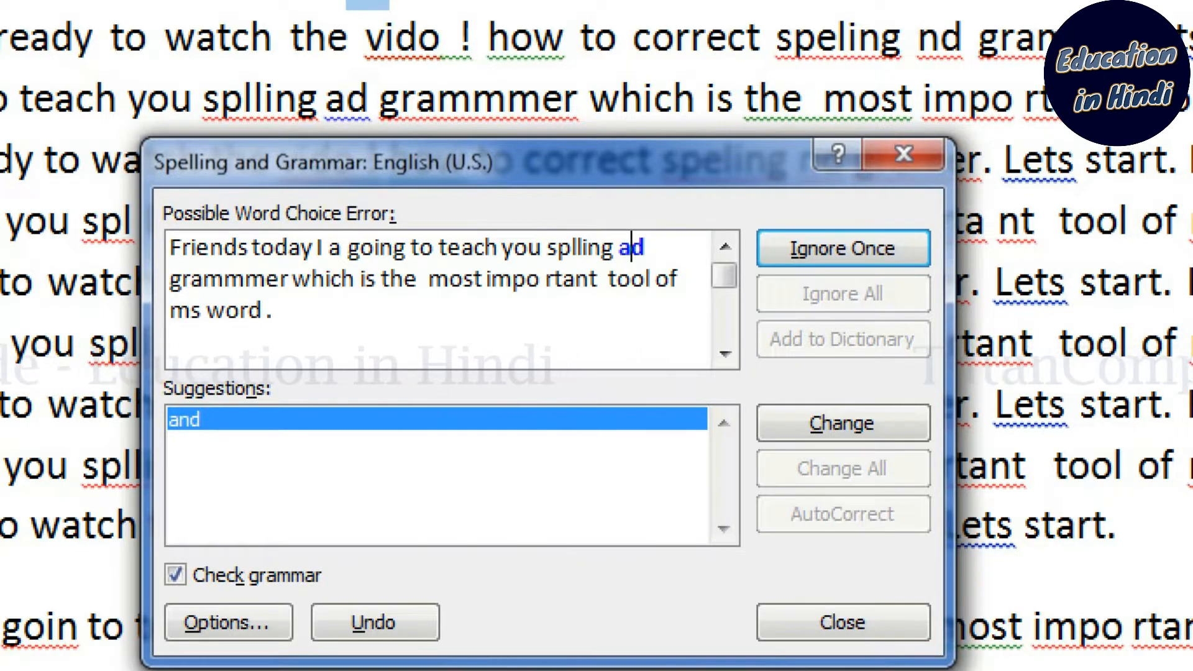
pyautogui.click(211, 412)
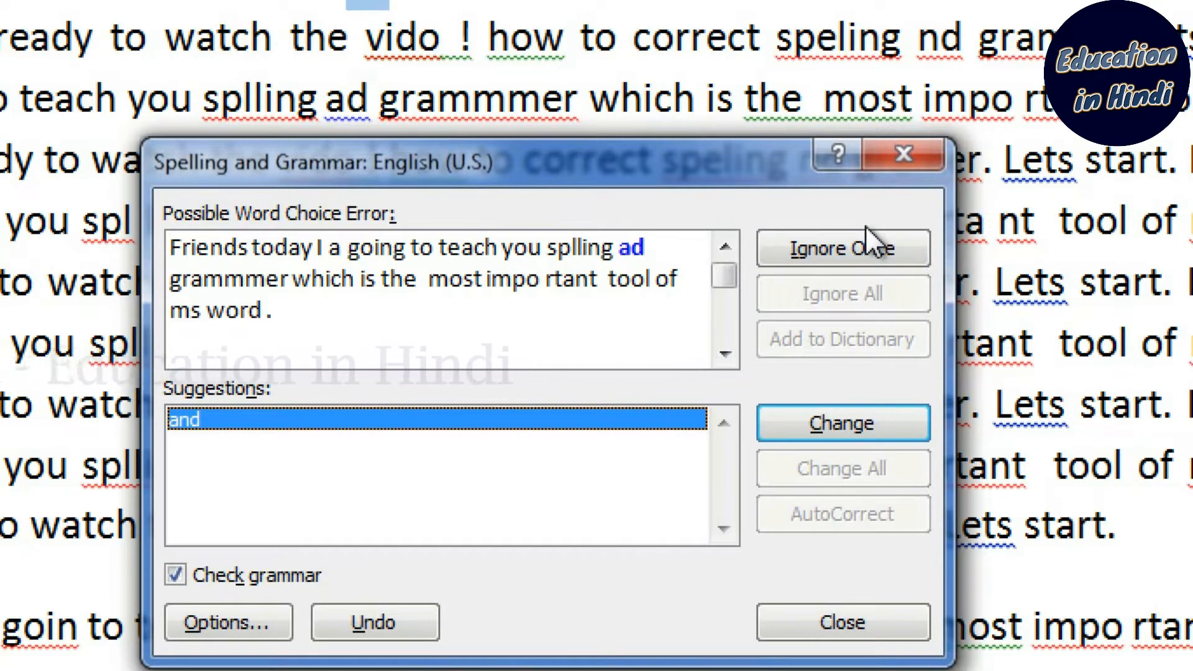
pyautogui.click(843, 432)
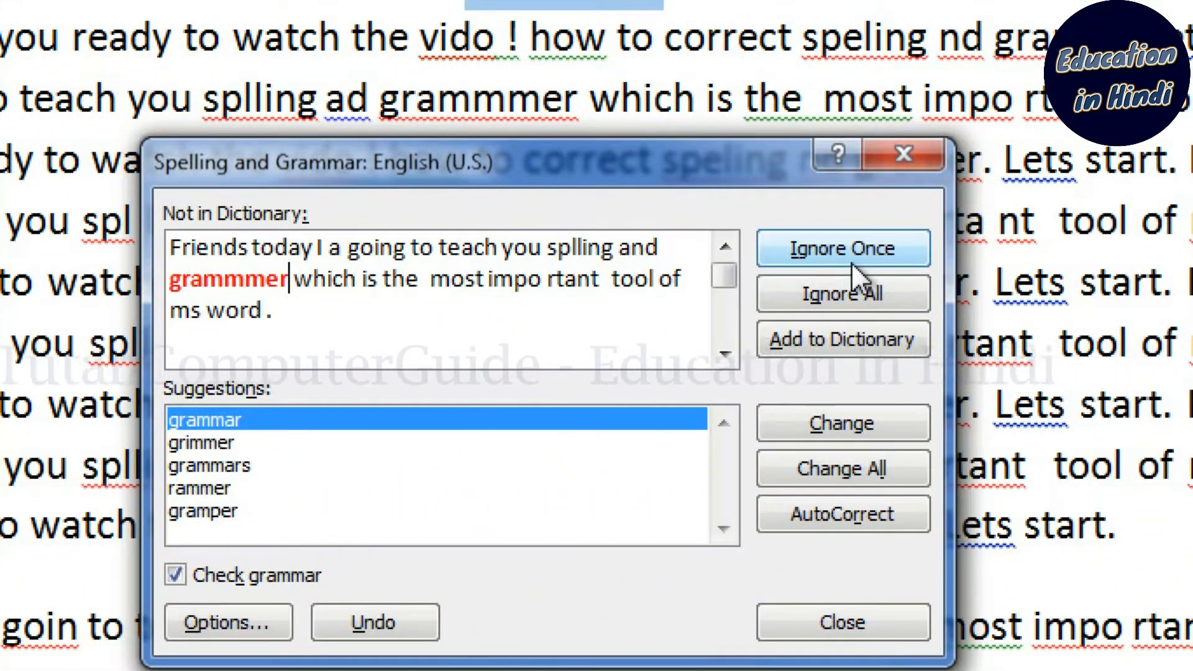
# - Change "grammmer" to "grammar", accept the suggested corrections for the remaining flagged errors, and finish the spelling and grammar check
pyautogui.click(822, 434)
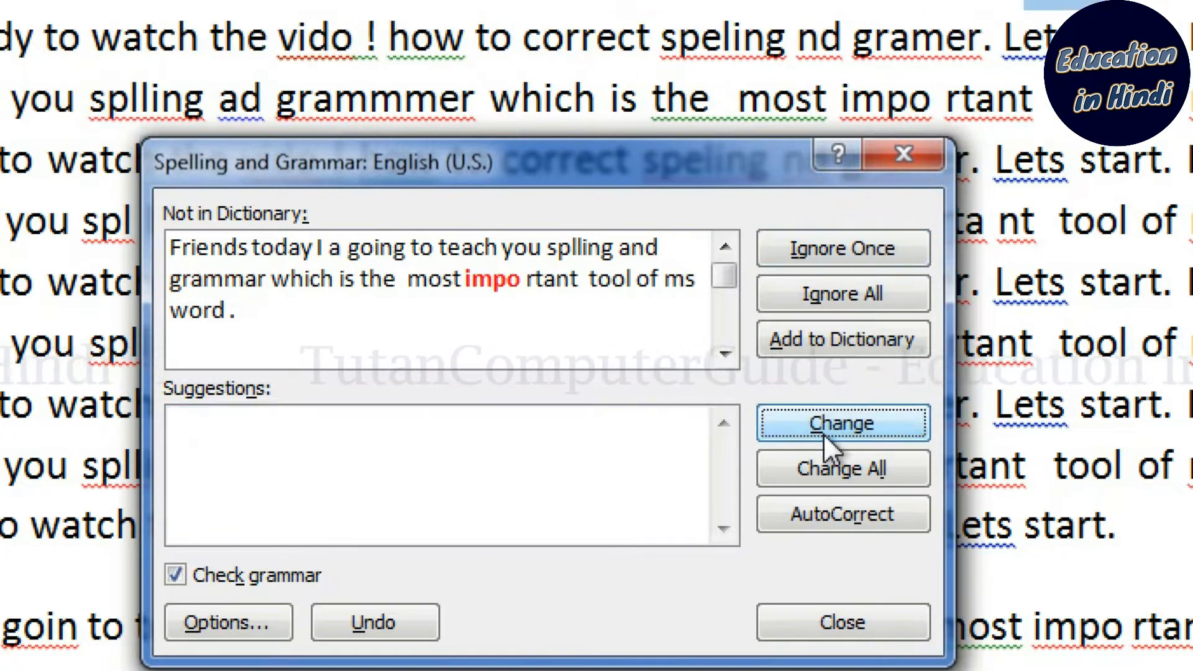
pyautogui.click(822, 434)
pyautogui.click(822, 434)
pyautogui.click(823, 434)
pyautogui.click(823, 434)
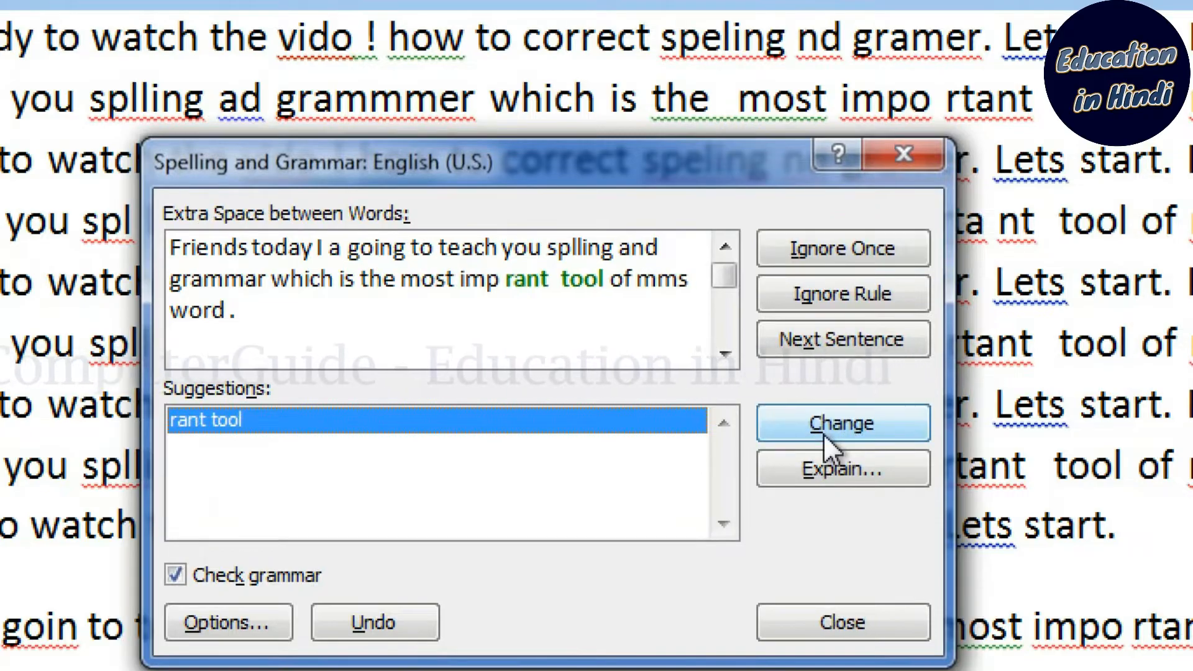
pyautogui.click(823, 434)
pyautogui.click(823, 433)
pyautogui.click(823, 433)
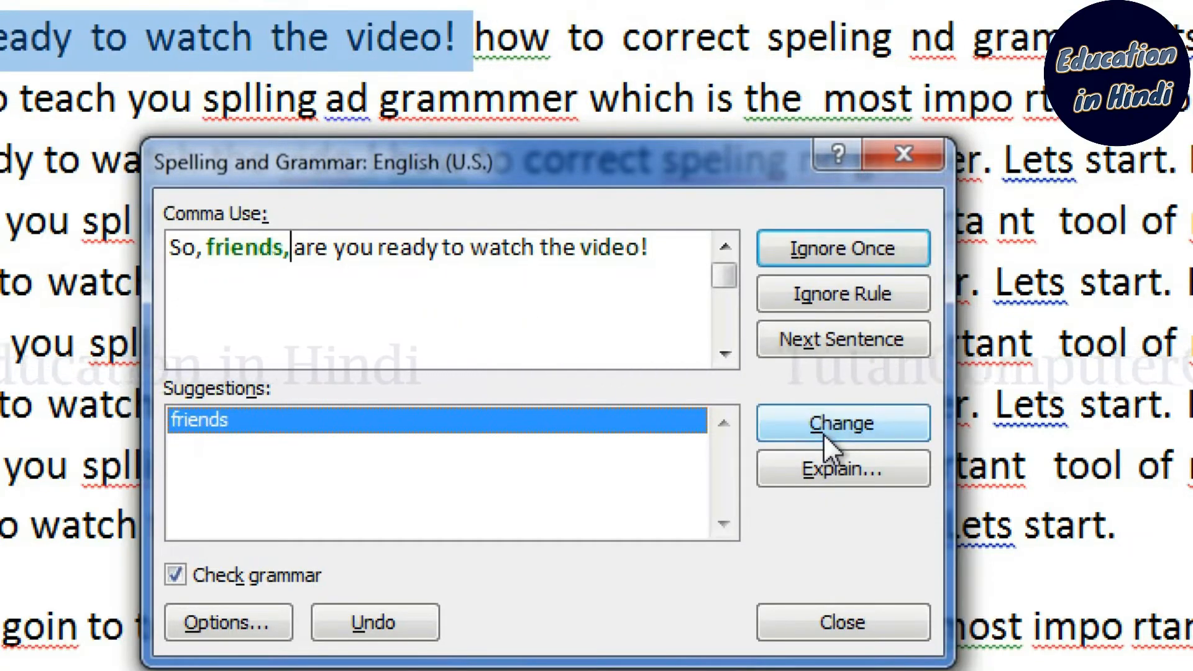
pyautogui.click(823, 434)
pyautogui.click(823, 434)
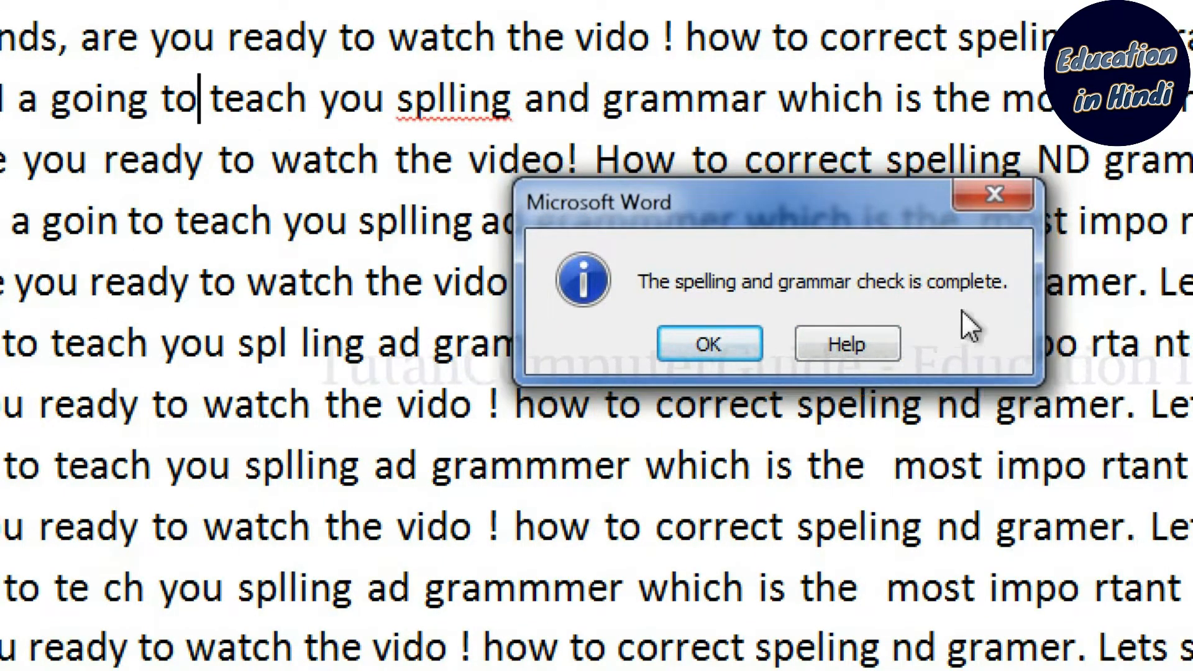
pyautogui.click(711, 344)
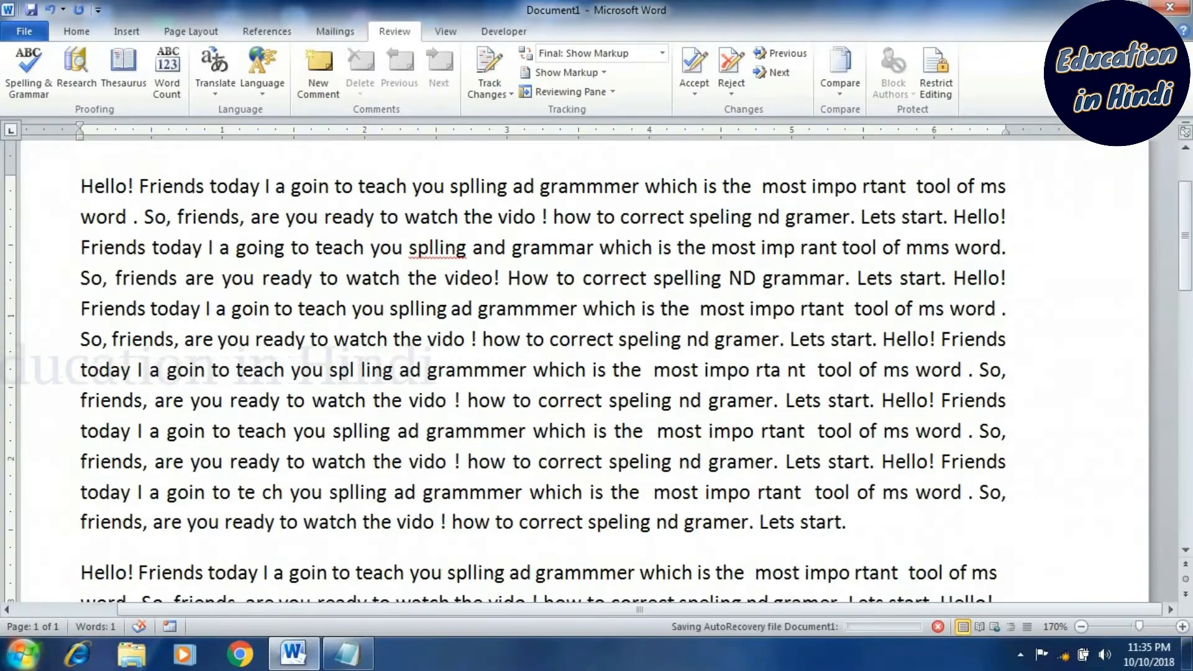
# - Ignore all occurrences of the underlined word "splling" in the first paragraph
pyautogui.scroll(-7, 584, 373)
pyautogui.scroll(9, 584, 373)
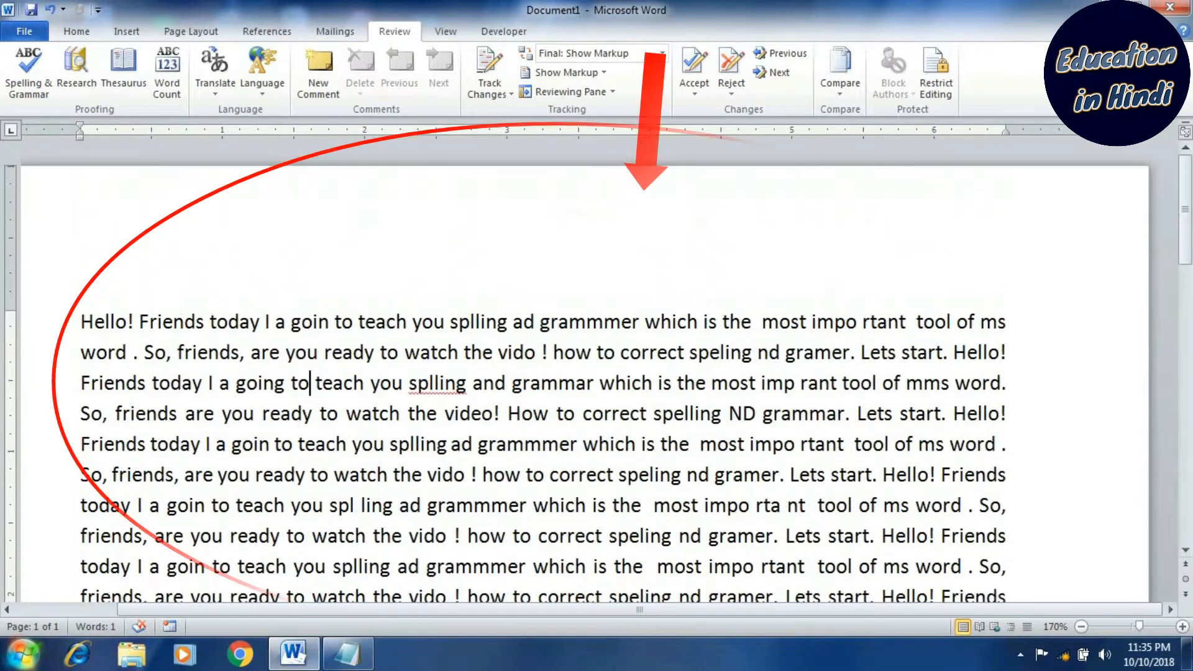
pyautogui.scroll(-3, 584, 373)
pyautogui.scroll(2, 584, 373)
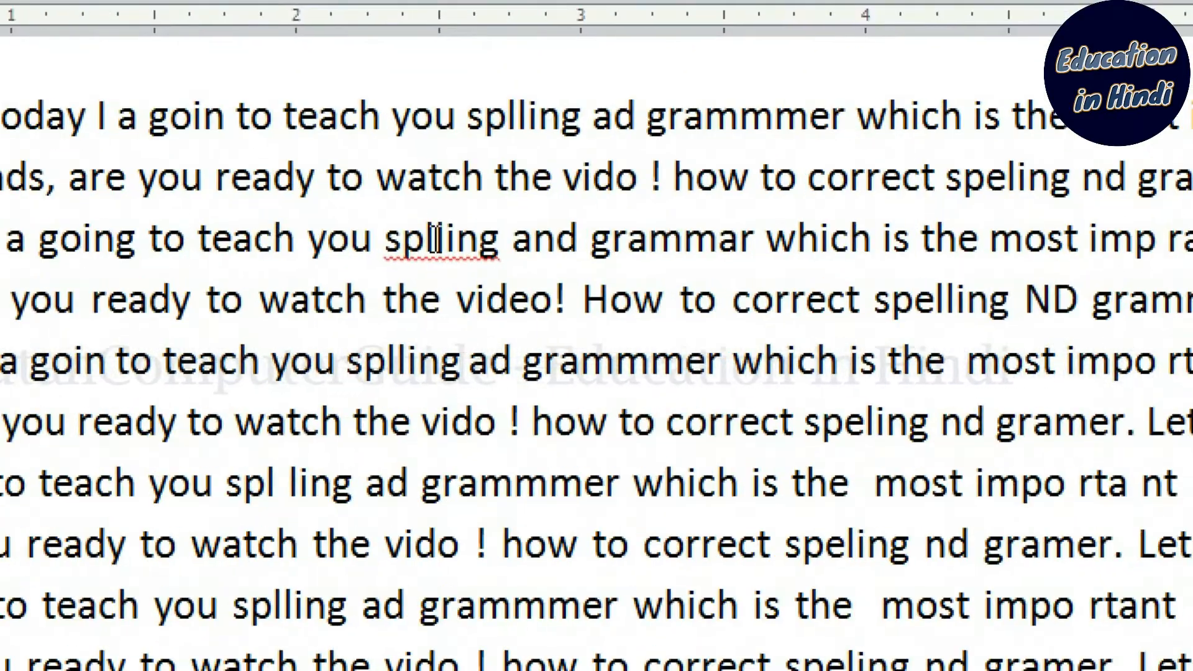
pyautogui.rightClick(435, 239)
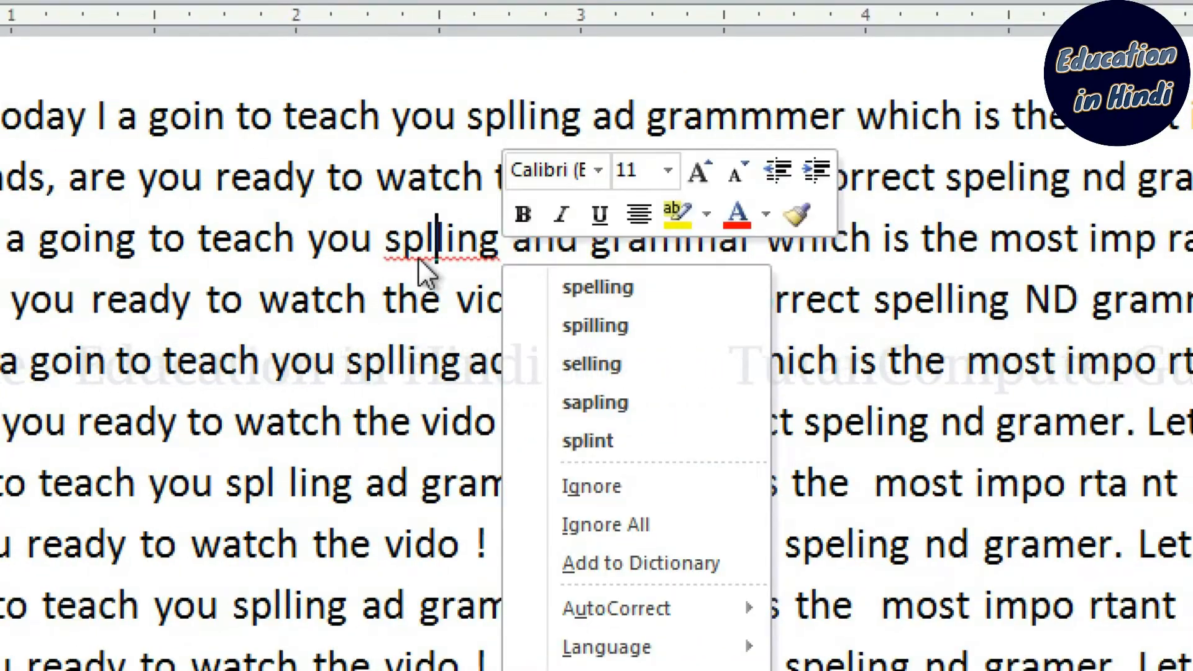
pyautogui.click(602, 526)
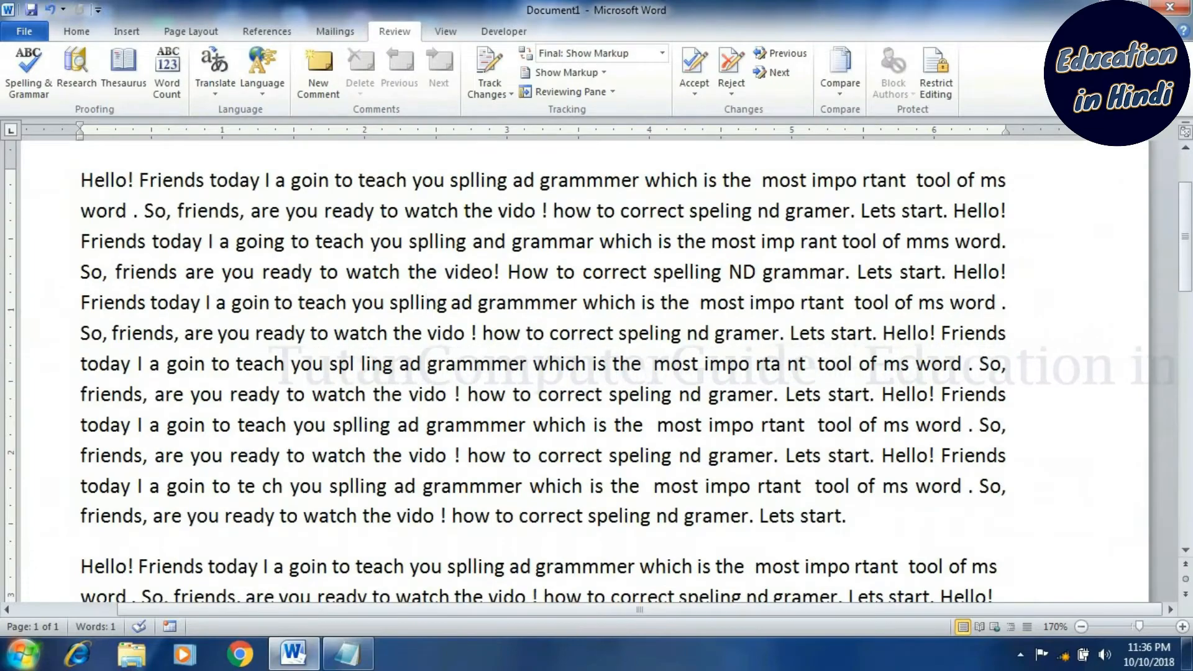
# - Add the word "TutanComputerGuide" on the empty line below the last paragraph
pyautogui.scroll(-2, 540, 373)
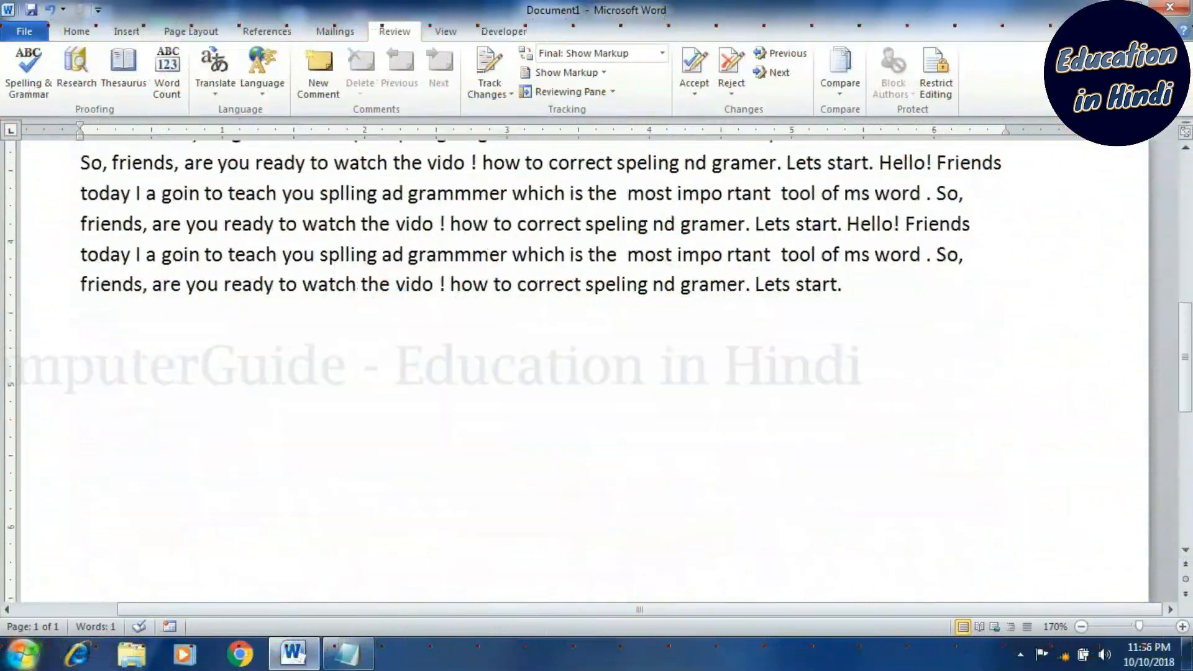
pyautogui.scroll(-1, 541, 249)
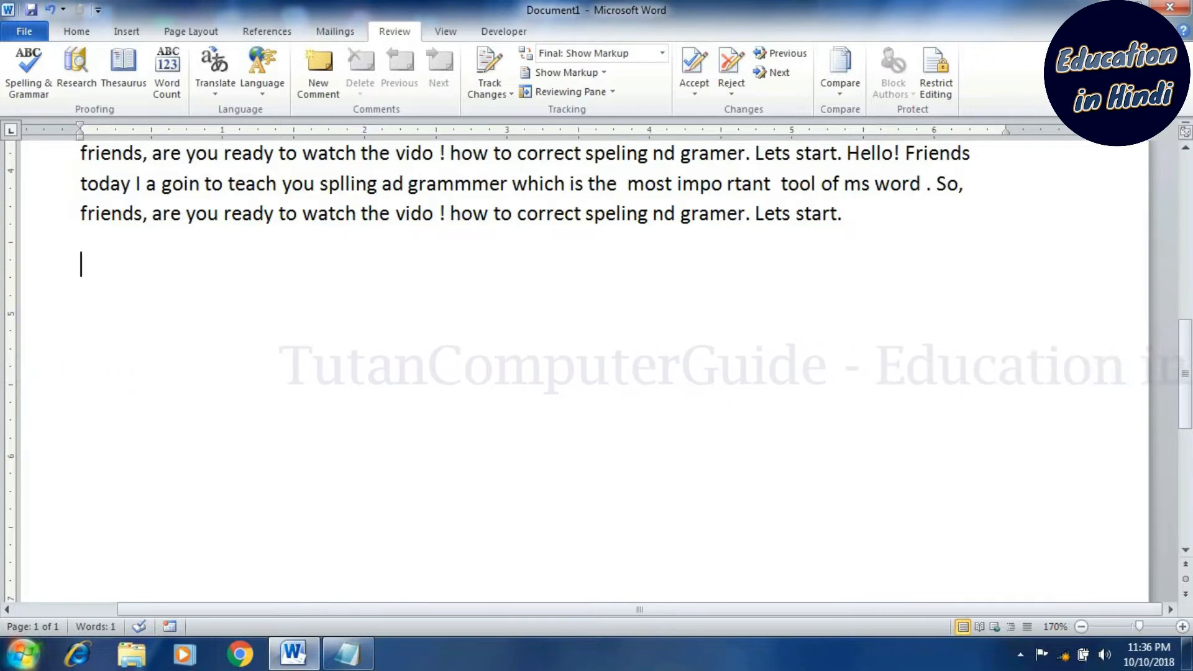
pyautogui.write('tant')
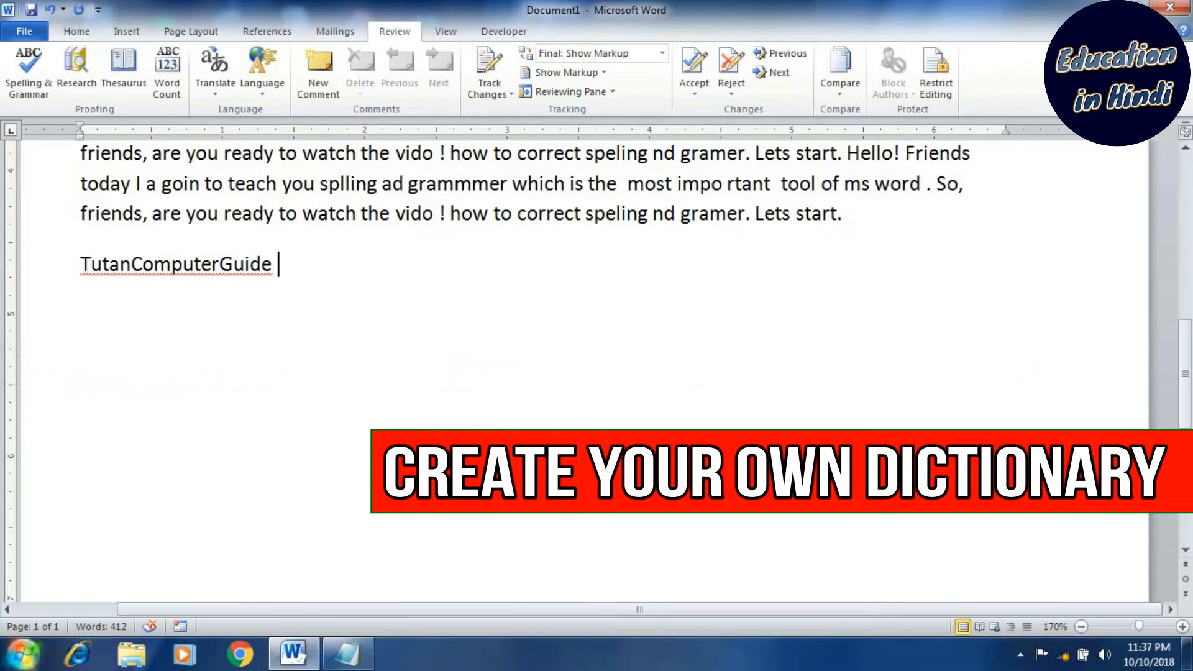
# - Delete the word "TutanComputerGuide" from the line below the last paragraph
pyautogui.press('BackSpace')
pyautogui.press('BackSpace')
pyautogui.press('BackSpace')
pyautogui.press('BackSpace')
pyautogui.press('BackSpace')
pyautogui.press('BackSpace')
pyautogui.press('BackSpace')
pyautogui.press('BackSpace')
pyautogui.press('BackSpace')
pyautogui.press('BackSpace')
pyautogui.press('BackSpace')
pyautogui.press('BackSpace')
pyautogui.press('BackSpace')
pyautogui.press('BackSpace')
pyautogui.press('BackSpace')
pyautogui.press('BackSpace')
pyautogui.press('BackSpace')
pyautogui.press('BackSpace')
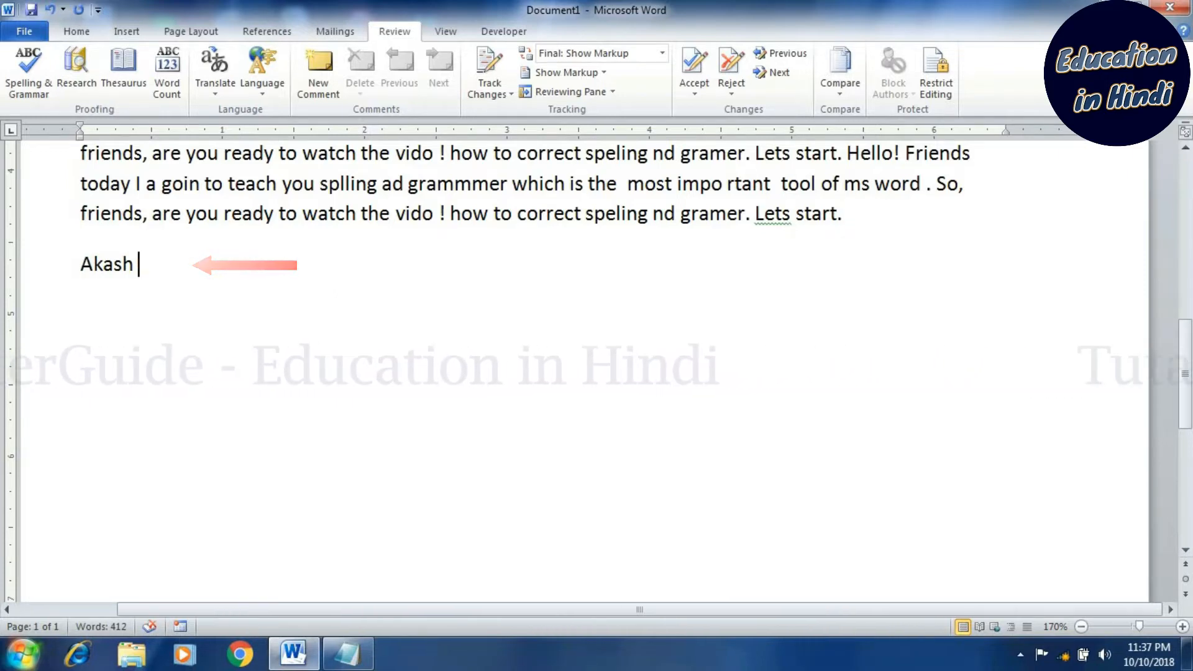
# - Write a capitalized first name followed by a lowercase one on the empty line, and highlight the lowercase name
pyautogui.write('ganesh')
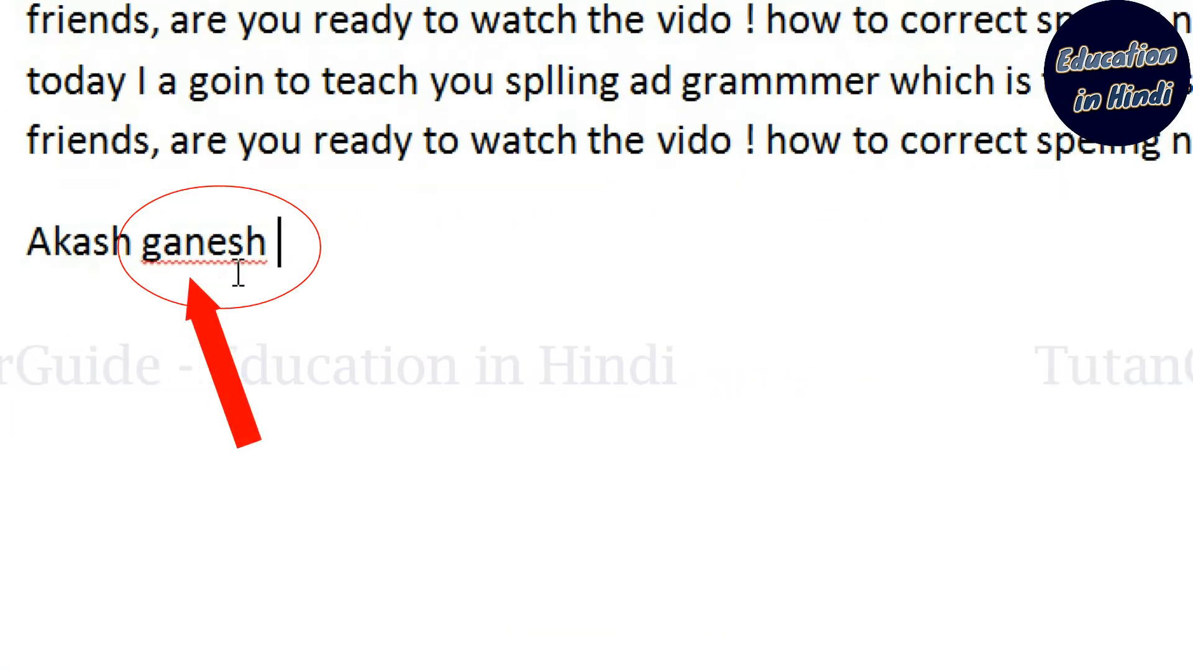
pyautogui.moveTo(142, 274); pyautogui.dragTo(263, 274)
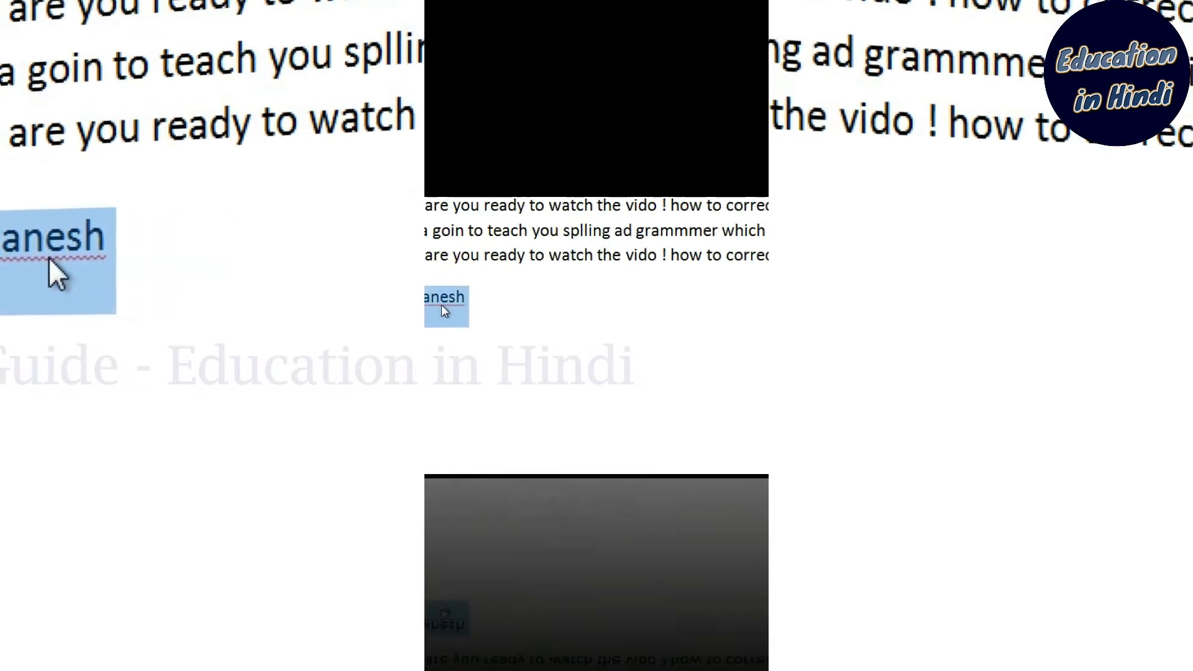
pyautogui.click(355, 291)
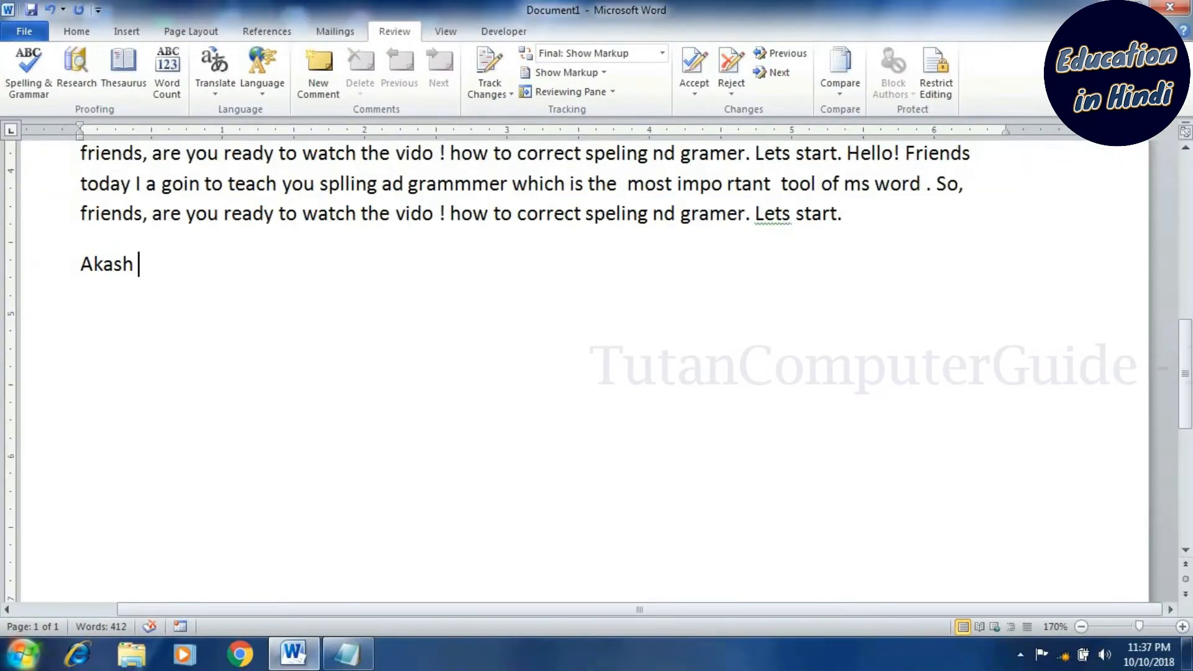
# - Open the word list of the custom dictionary mydictionery.dic from the proofing options and look through its entries
pyautogui.hotkey('alt', 'f')
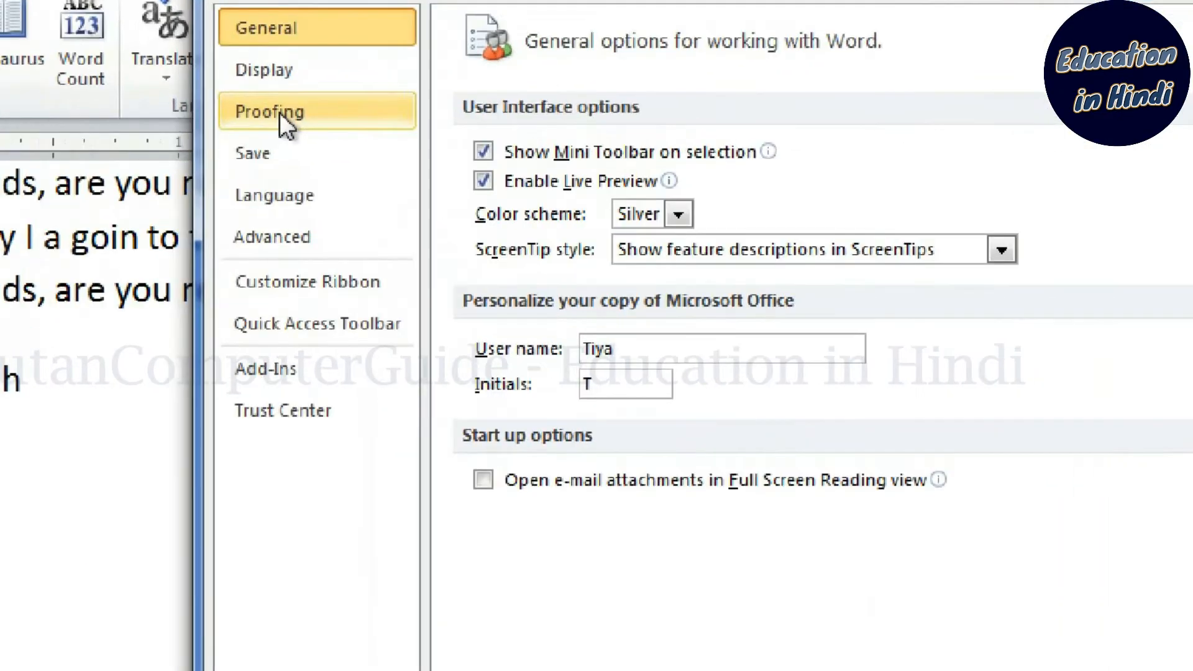
pyautogui.click(279, 113)
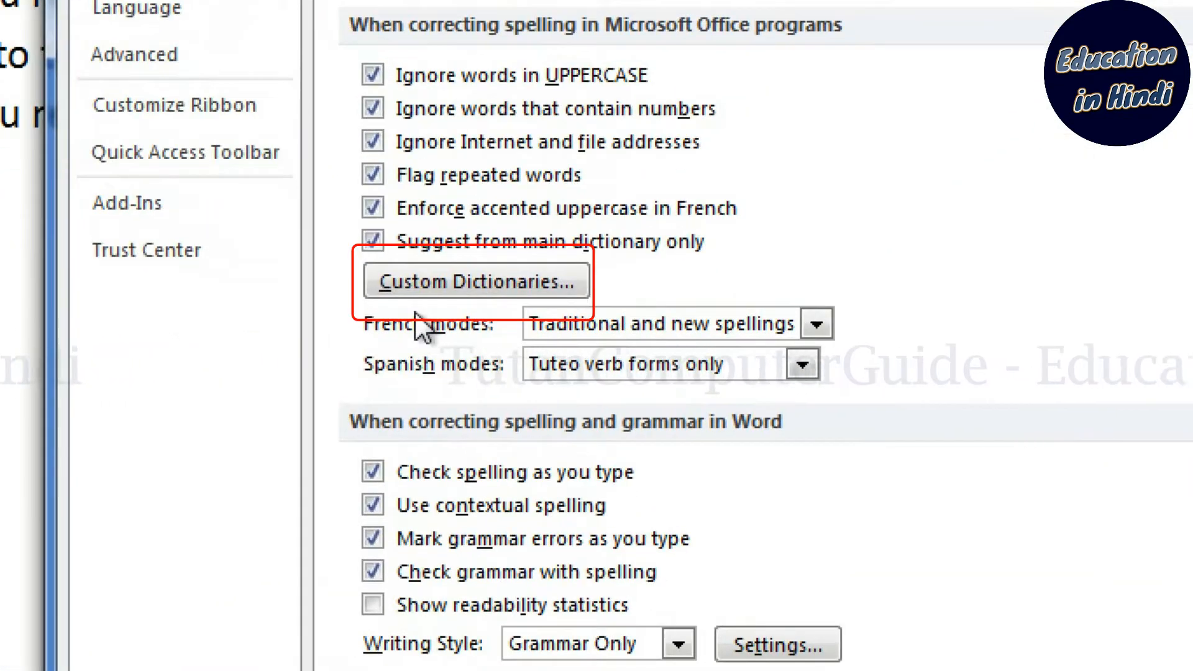
pyautogui.click(460, 286)
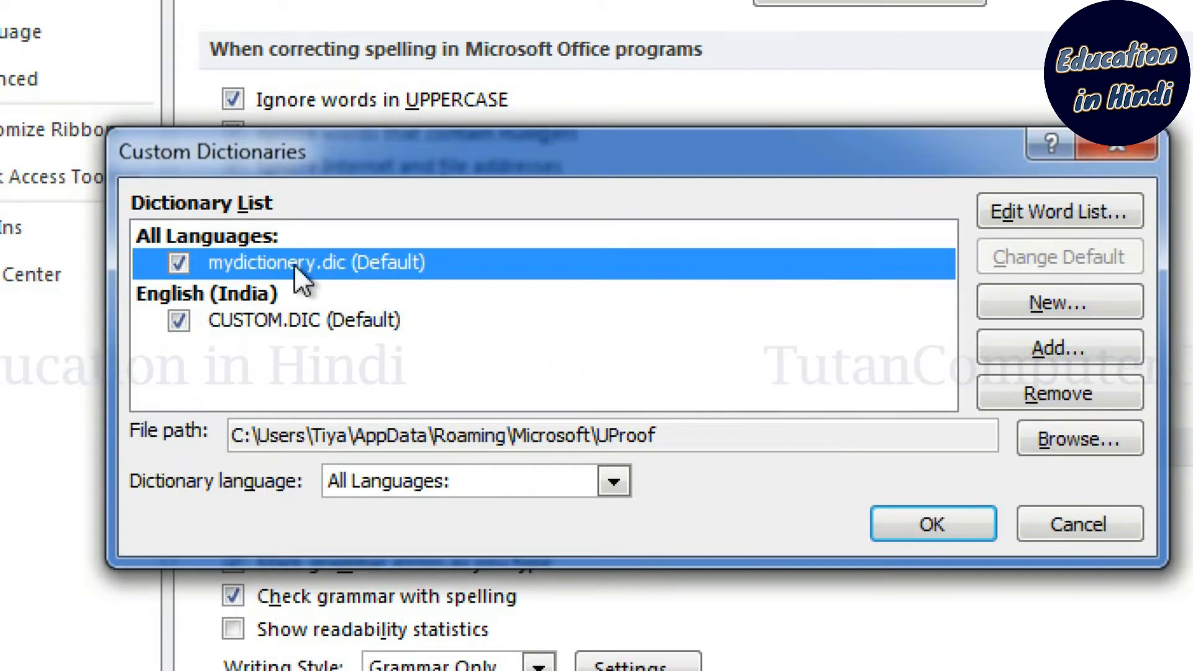
pyautogui.click(1001, 218)
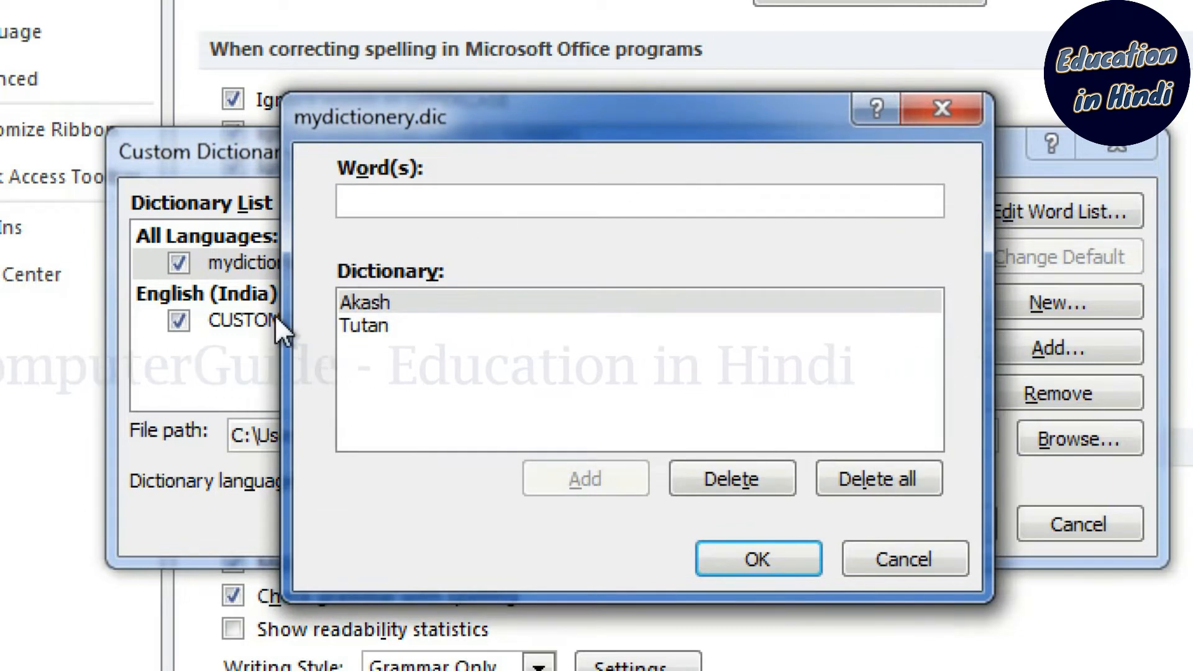
pyautogui.click(387, 326)
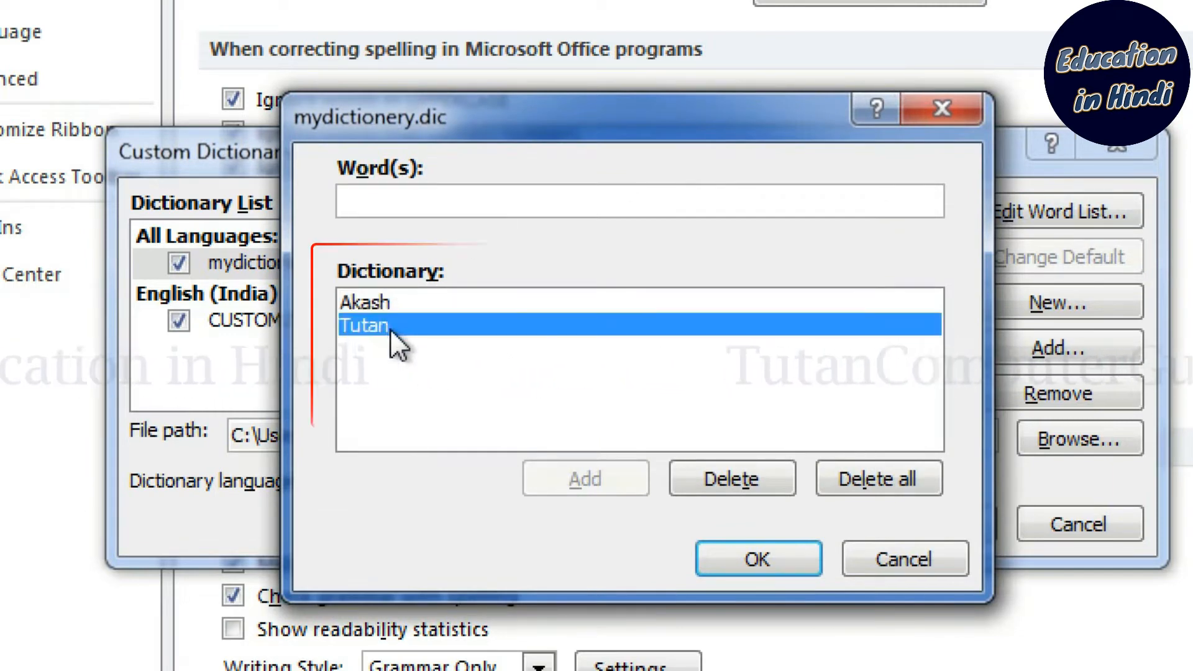
pyautogui.click(390, 302)
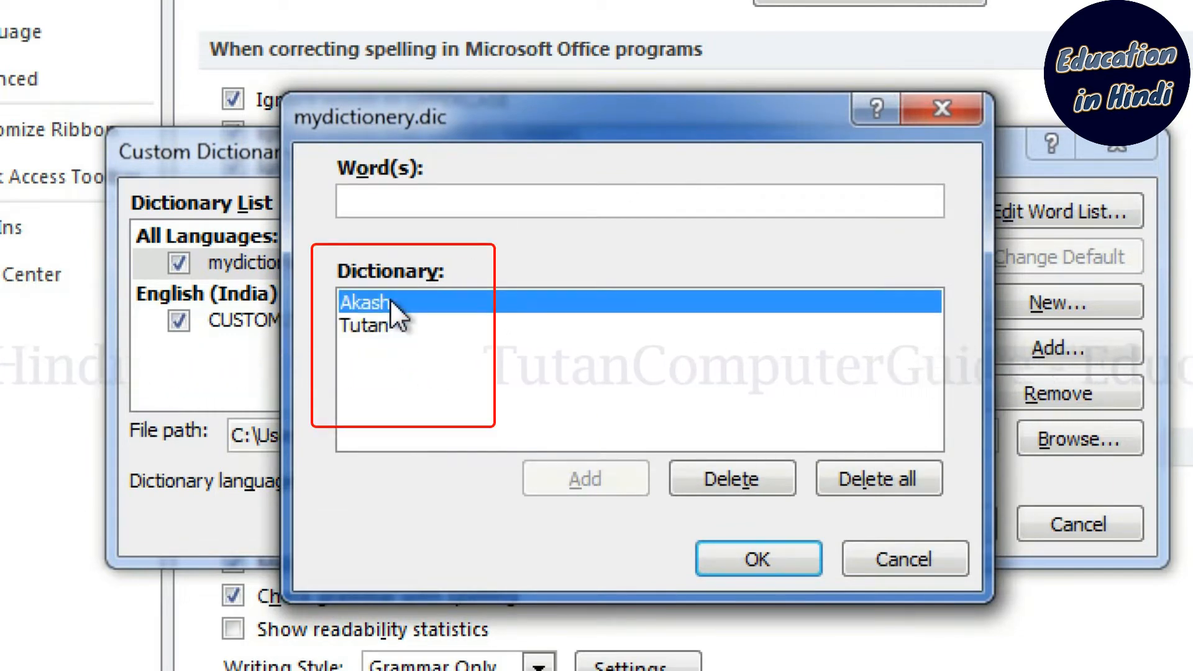
# - Add another capitalized first name to mydictionery.dic and accept the dictionary and Word options changes
pyautogui.click(387, 211)
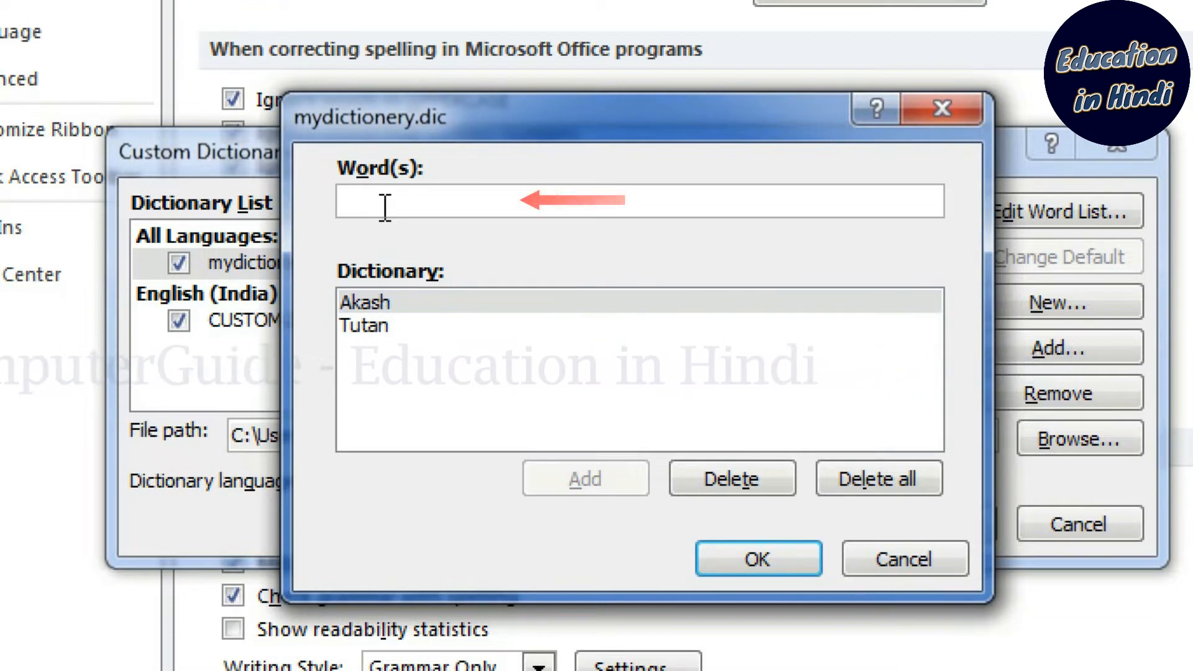
pyautogui.write('Ganesh')
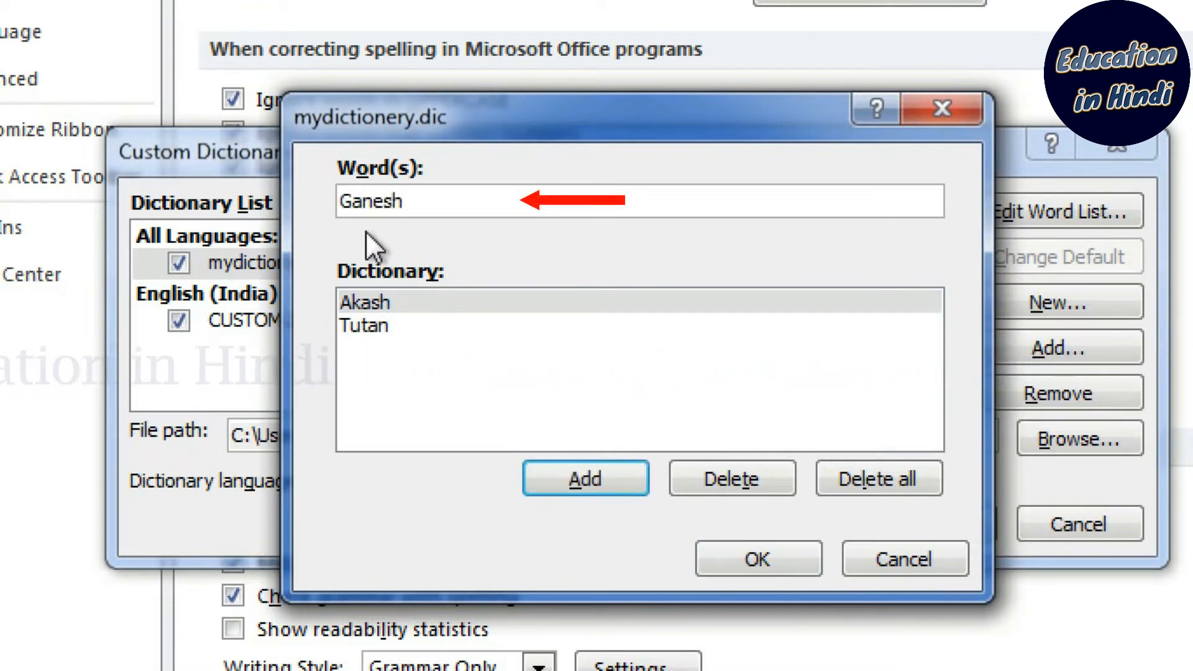
pyautogui.click(591, 479)
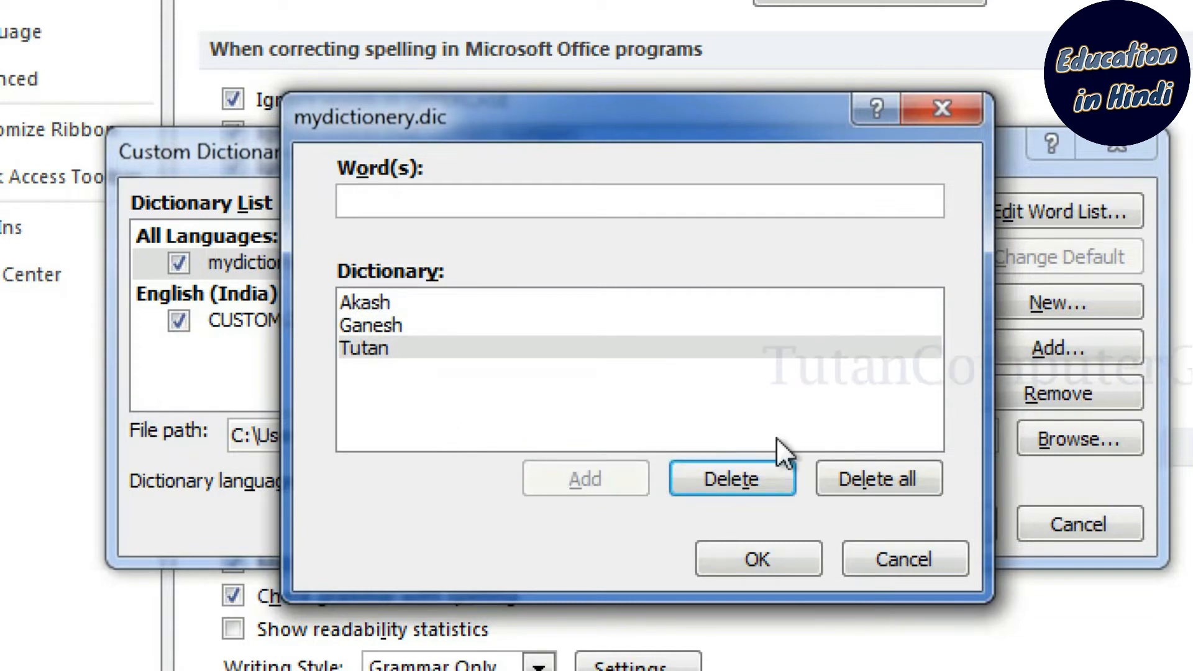
pyautogui.click(751, 561)
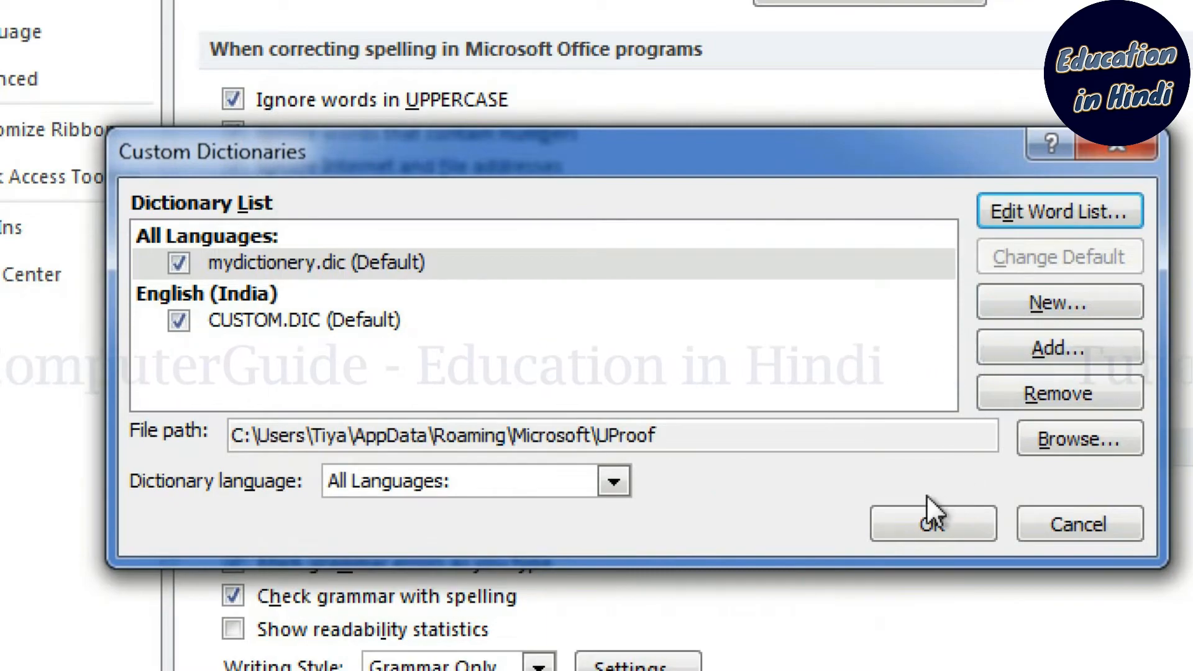
pyautogui.click(898, 523)
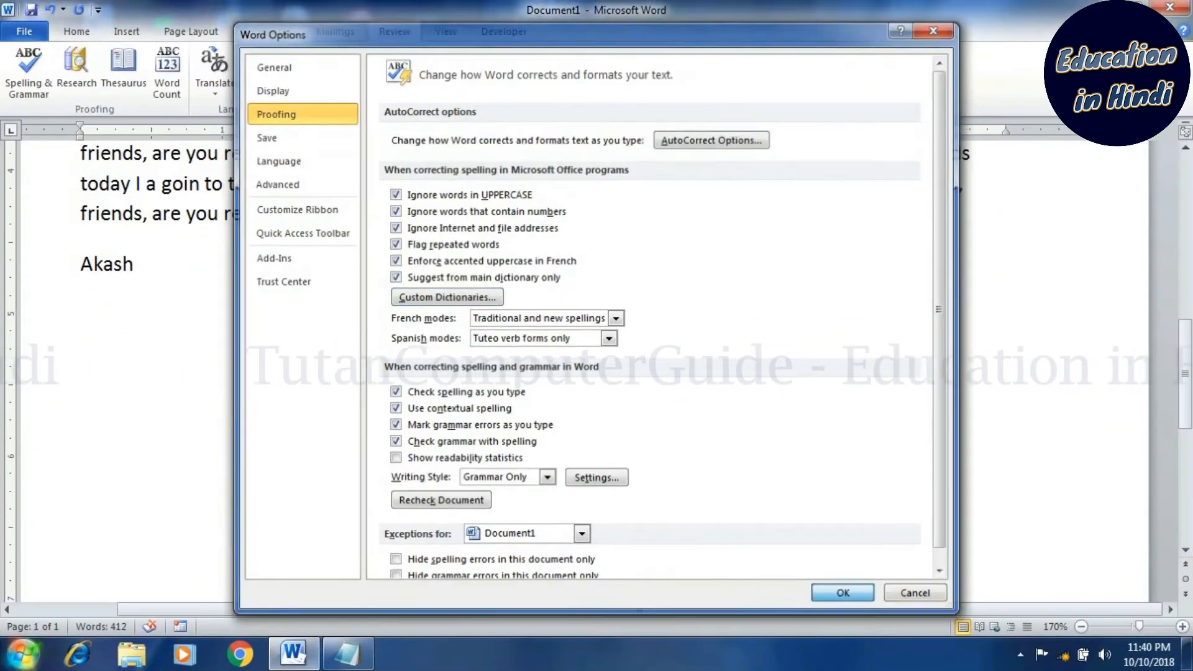
pyautogui.press('Return')
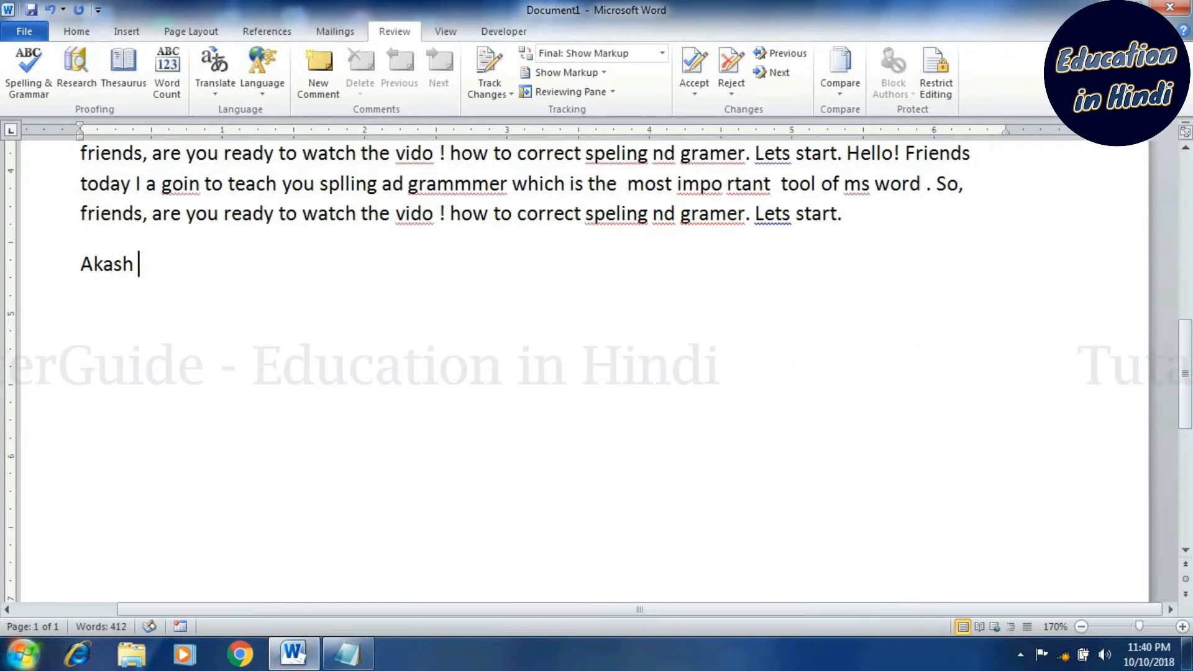
# - Write the newly added first name after the existing name on the last line and highlight it to check its spelling marking
pyautogui.write('Ganesh')
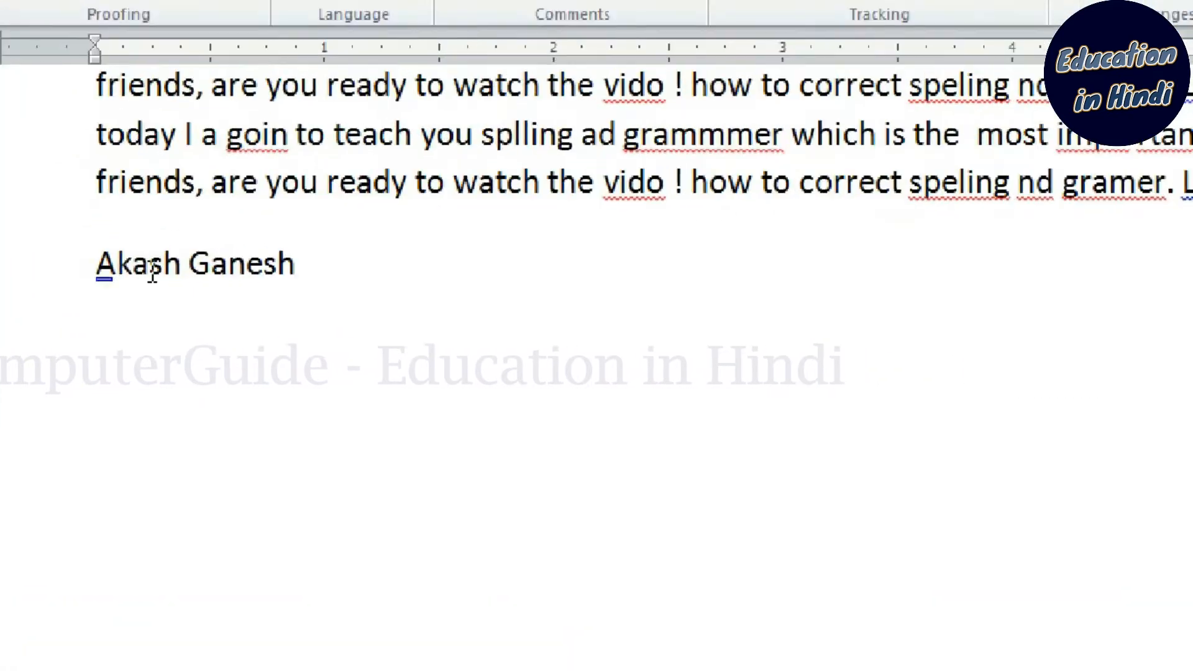
pyautogui.doubleClick(258, 262)
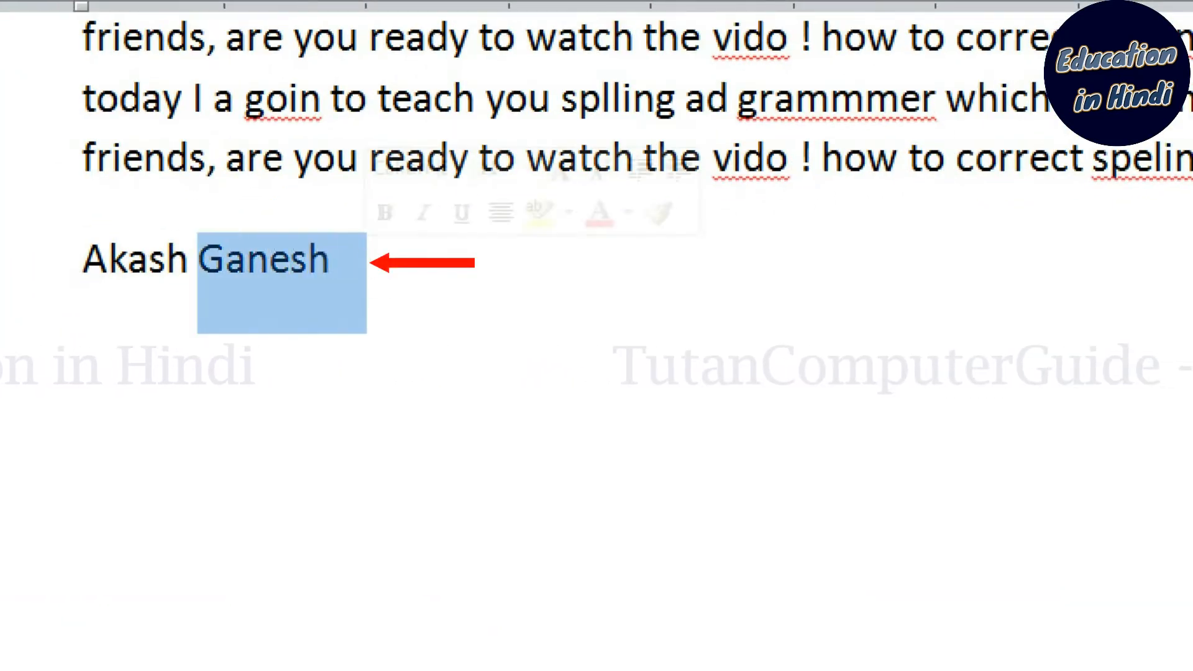
pyautogui.click(328, 258)
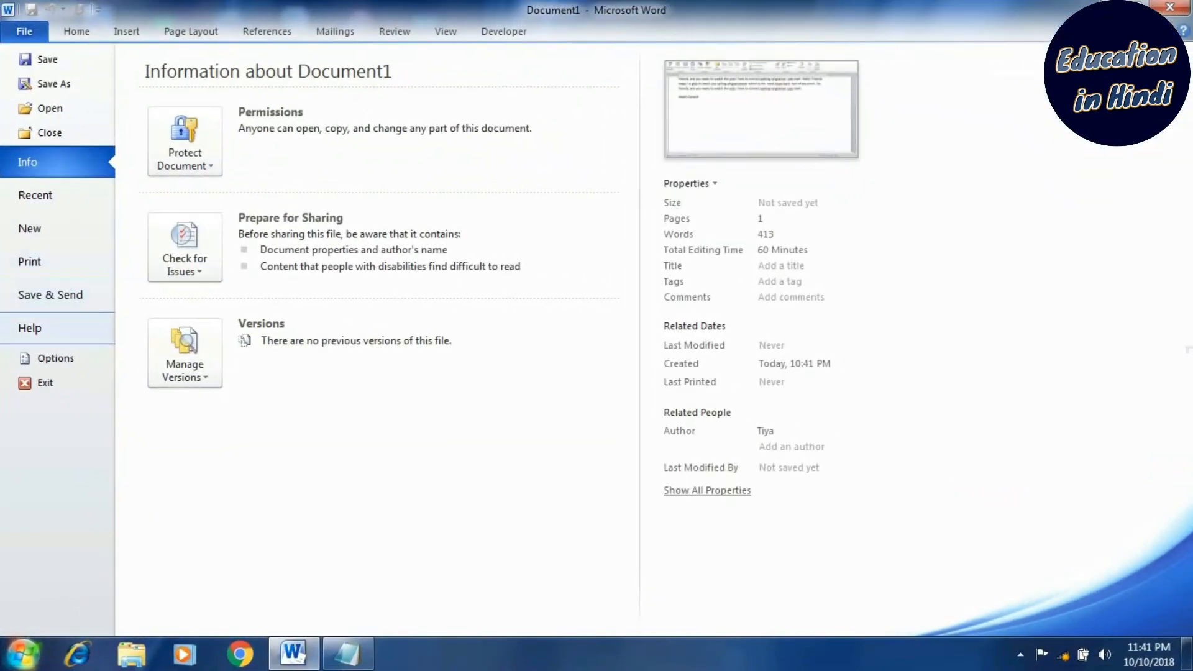
# - Create a new custom dictionary file named mytemp from the proofing options
pyautogui.click(56, 358)
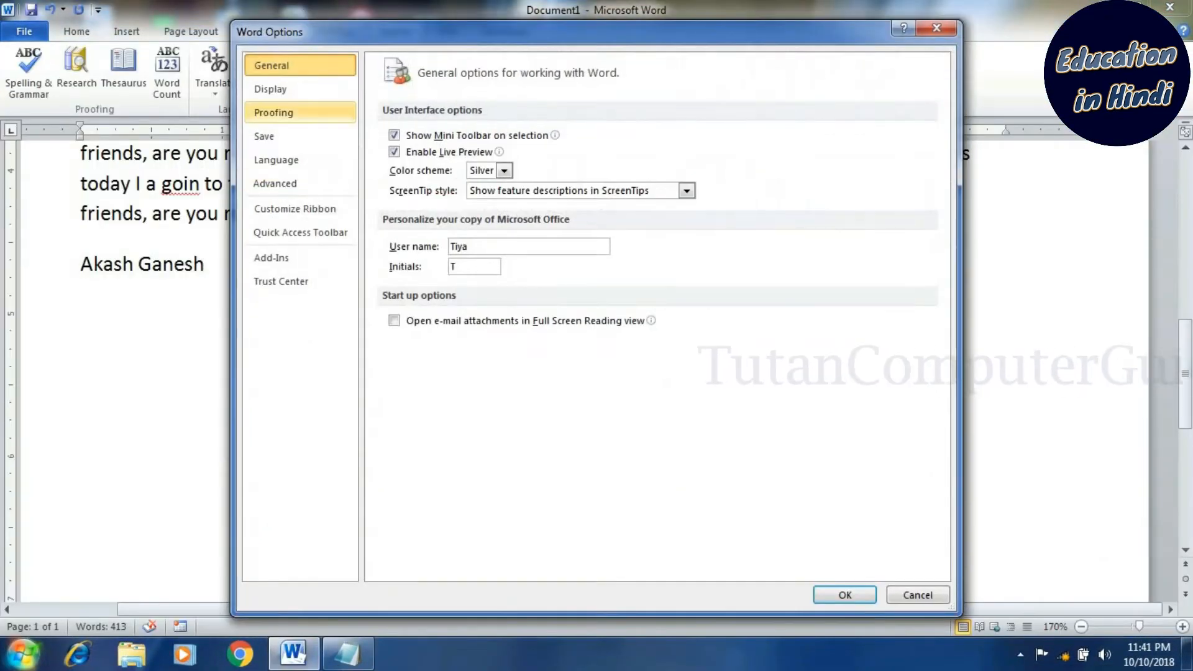
pyautogui.click(274, 112)
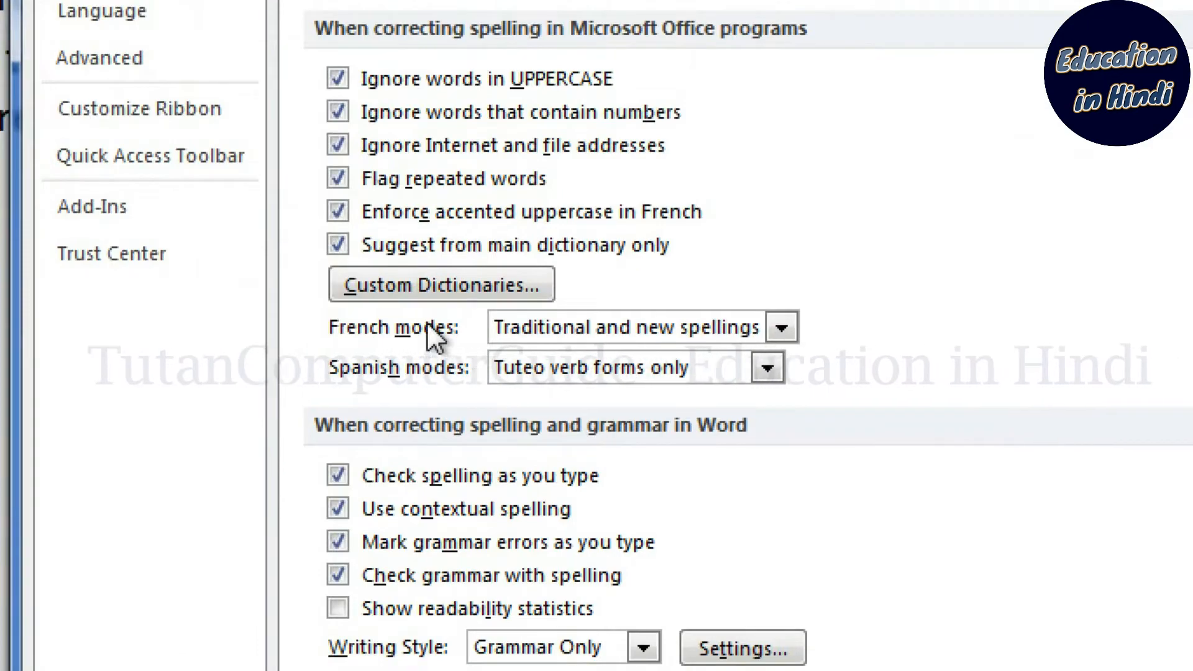
pyautogui.click(450, 281)
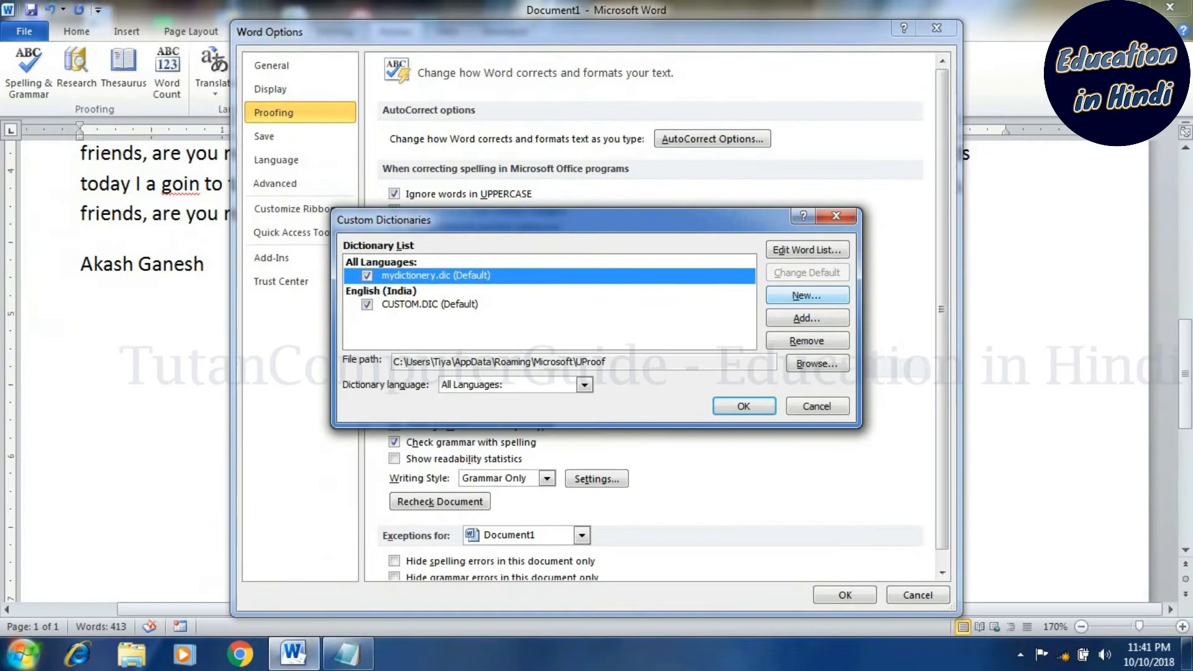
pyautogui.click(806, 295)
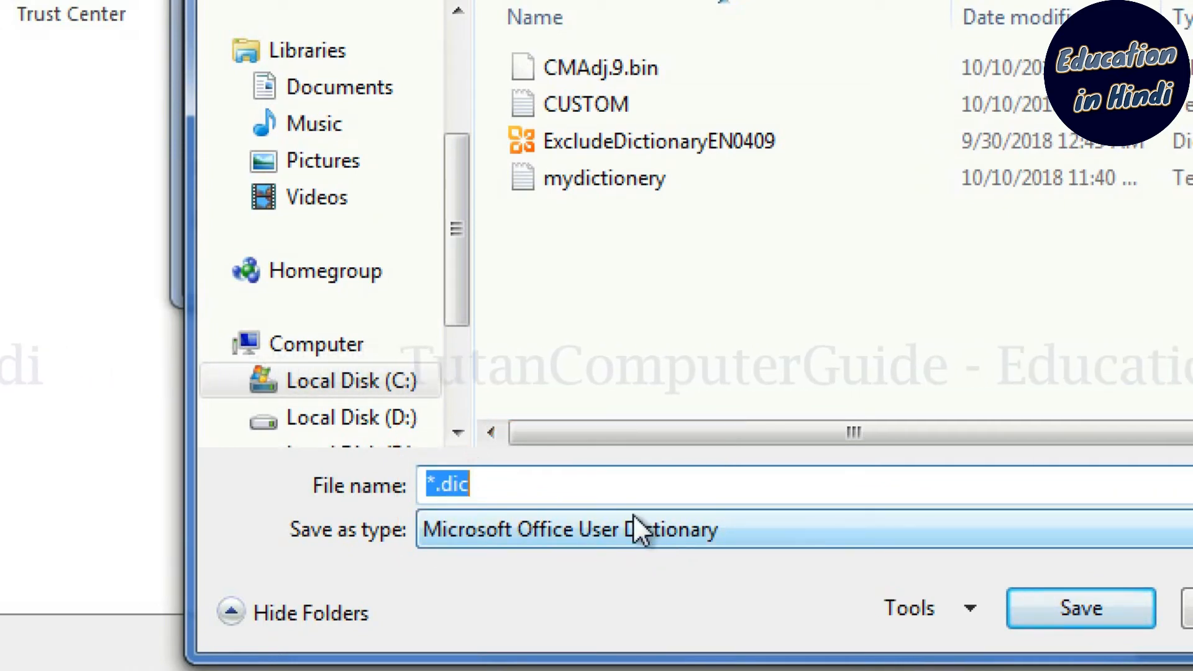
pyautogui.write('m')
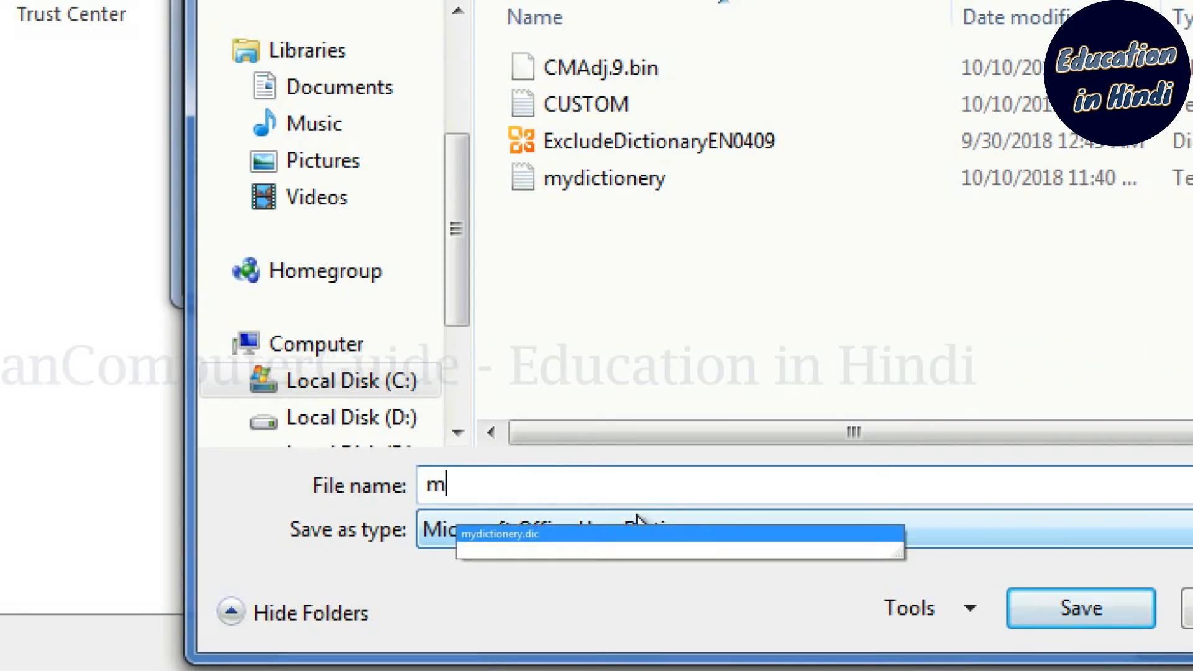
pyautogui.write('y te')
pyautogui.press('BackSpace')
pyautogui.press('BackSpace')
pyautogui.press('BackSpace')
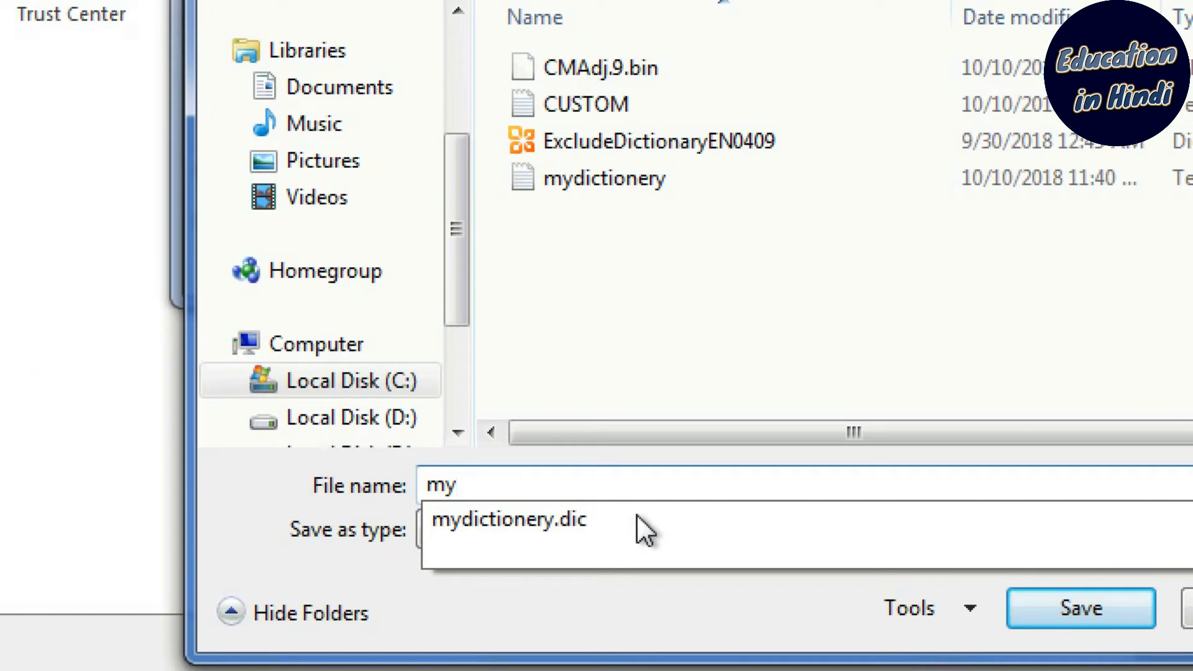
pyautogui.write('temp')
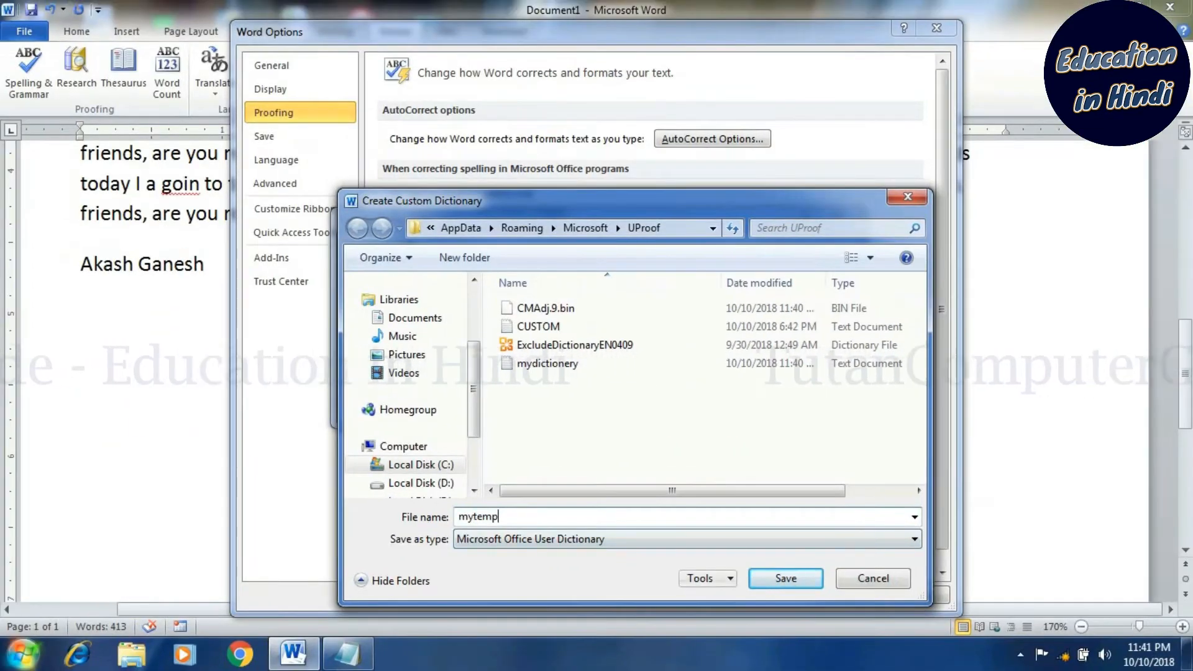
pyautogui.press('Return')
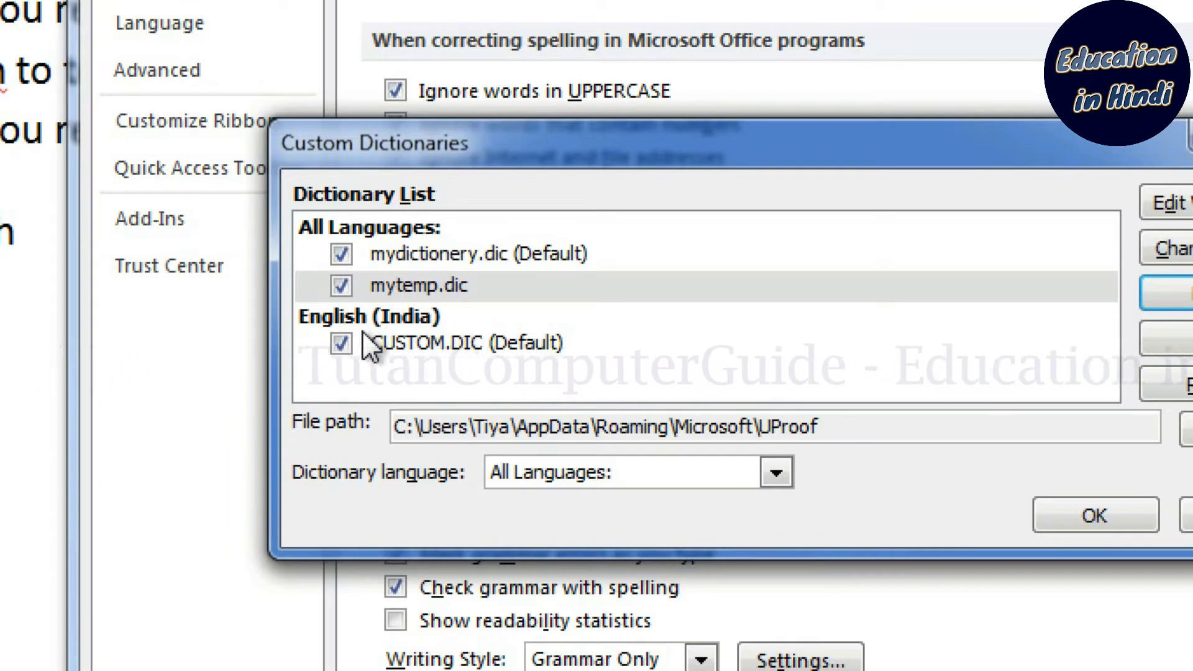
# - Disable the CUSTOM.DIC dictionary and enable it again
pyautogui.click(341, 344)
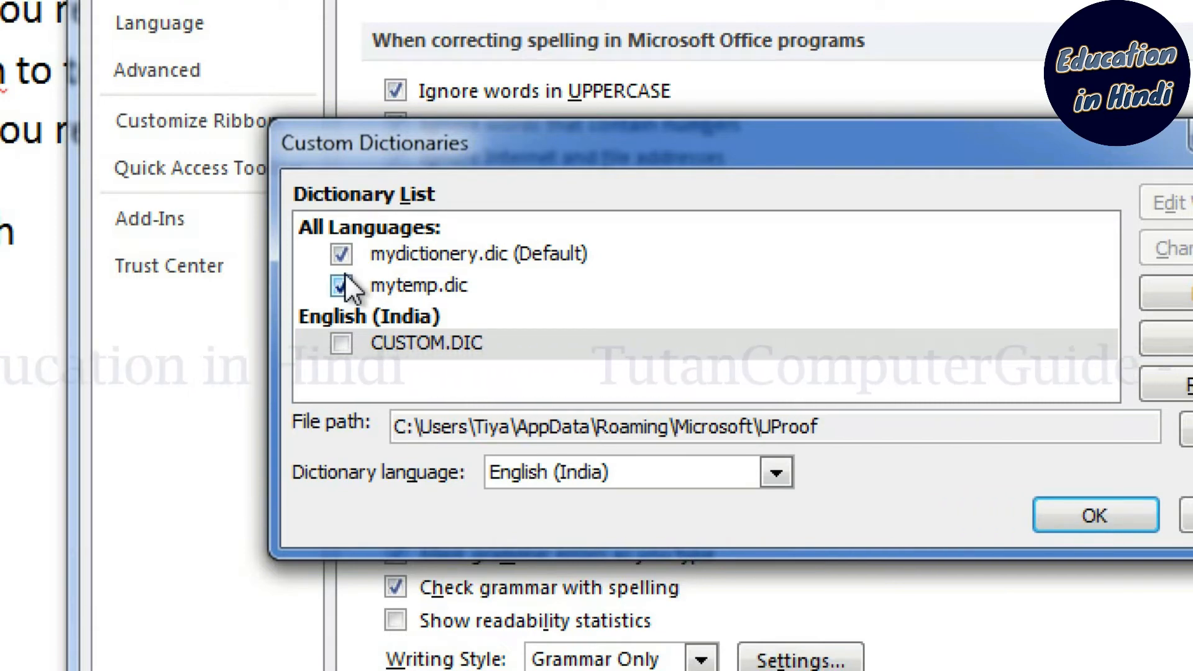
pyautogui.click(342, 343)
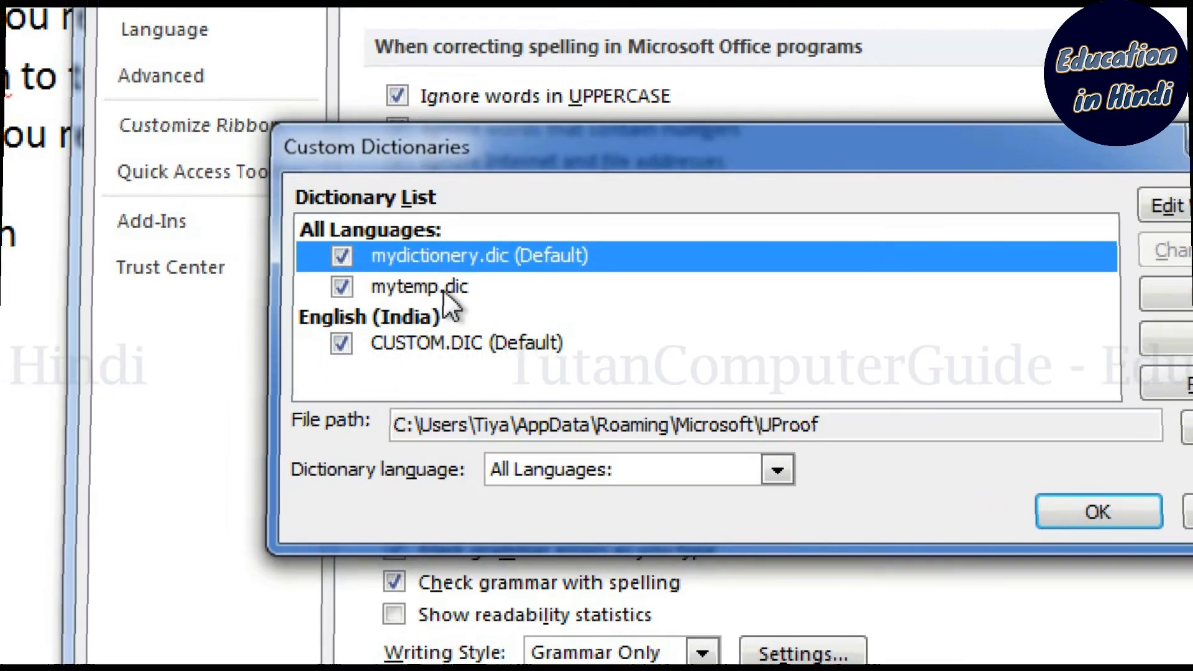
# - Open the word list of mytemp.dic and add the word "honour"
pyautogui.click(442, 288)
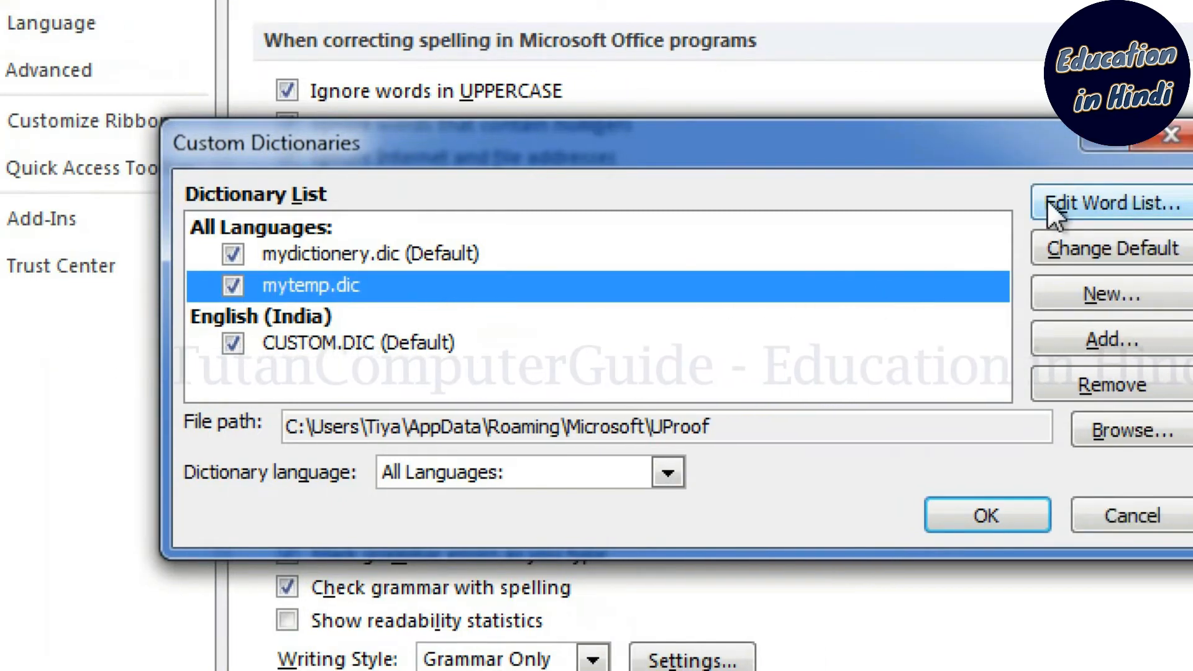
pyautogui.click(1085, 203)
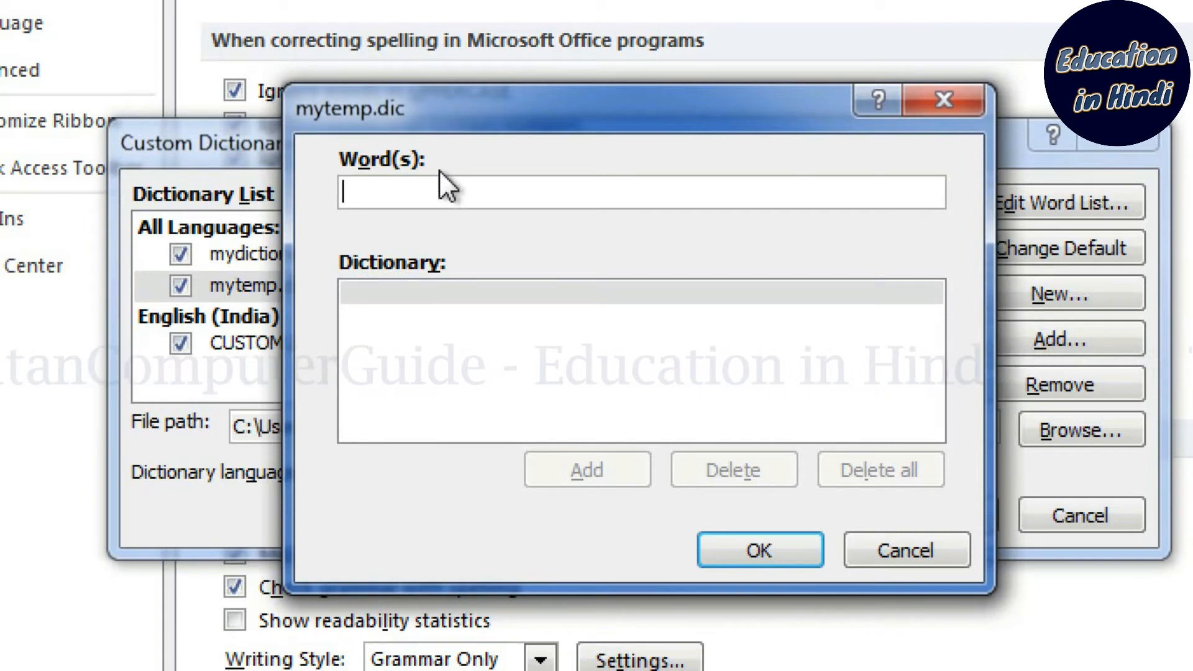
pyautogui.write('Tutan')
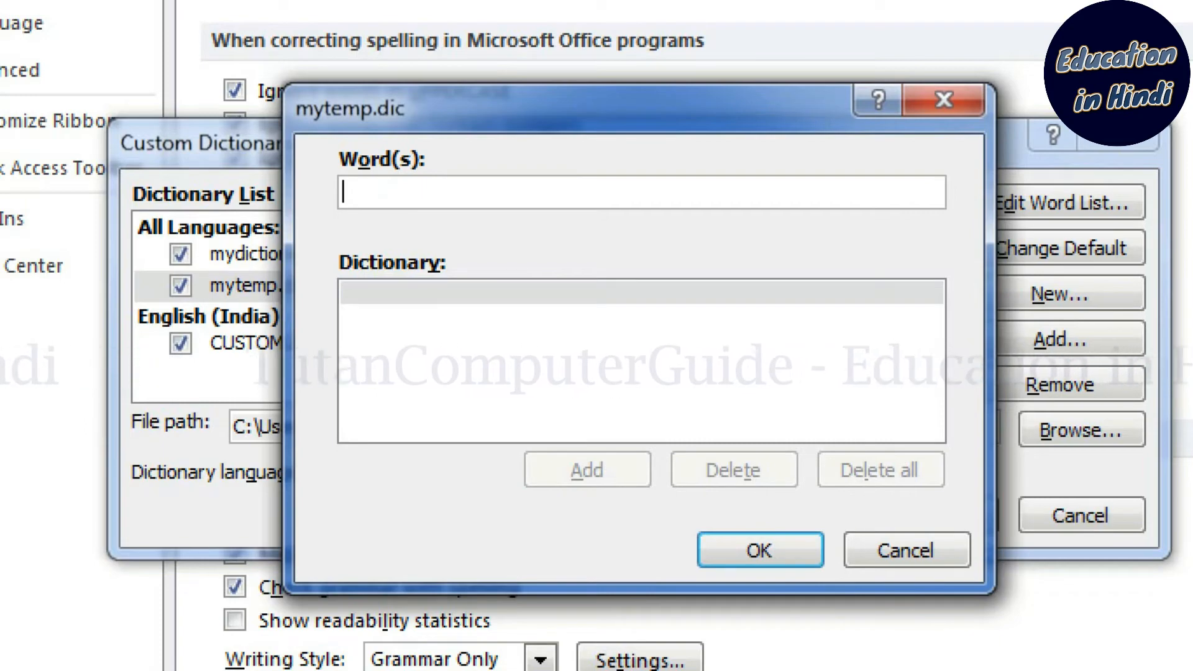
pyautogui.write('hon')
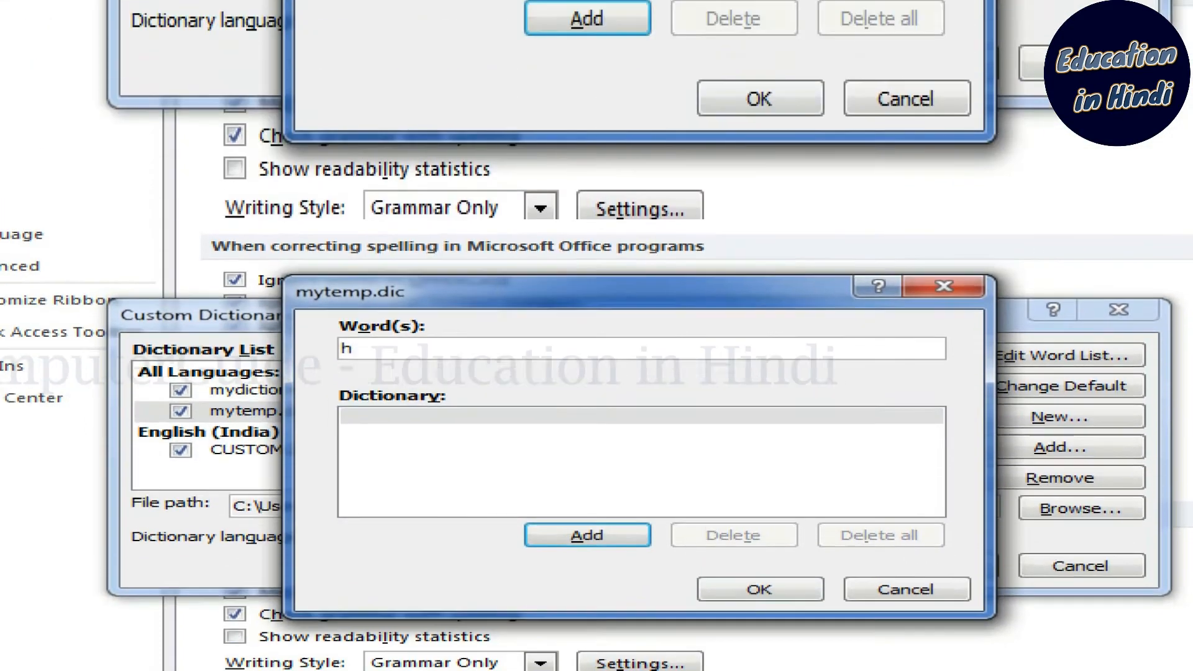
pyautogui.write('our')
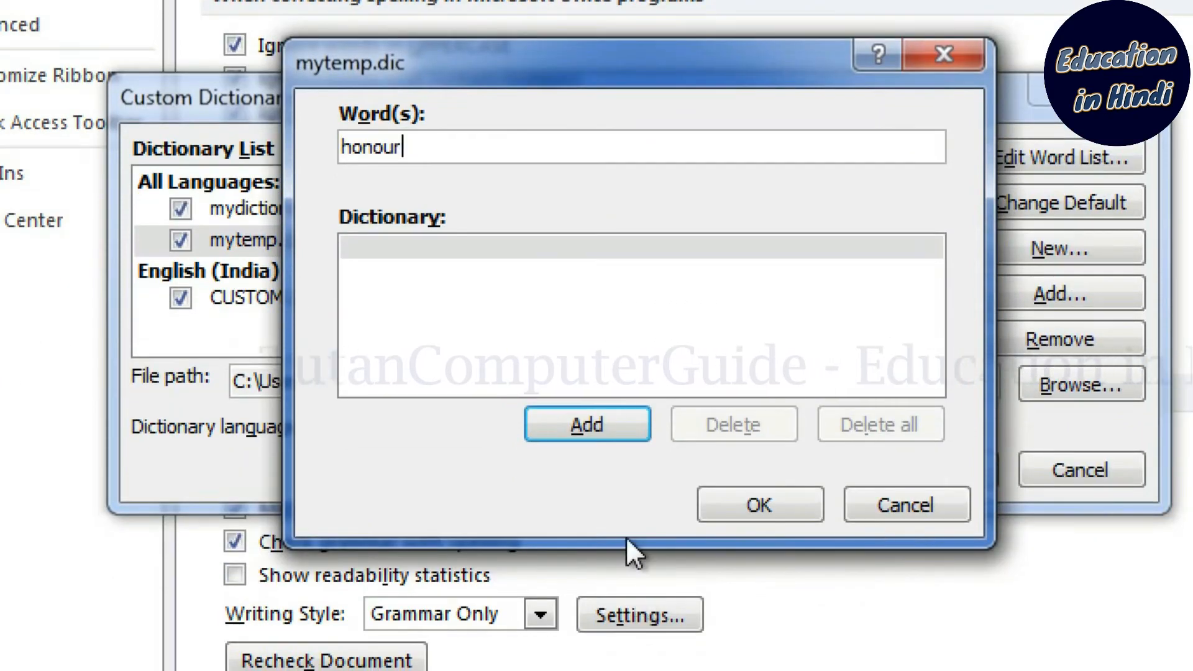
pyautogui.click(586, 432)
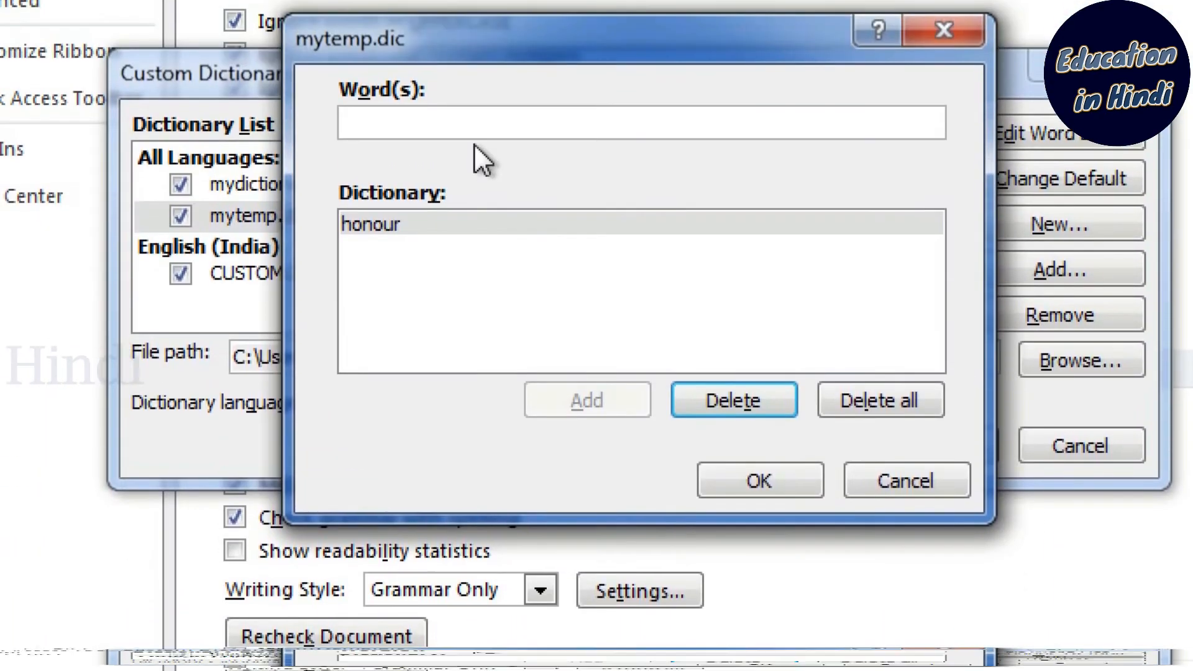
# - Add the word "colour" to the mytemp.dic word list and select it there
pyautogui.click(477, 128)
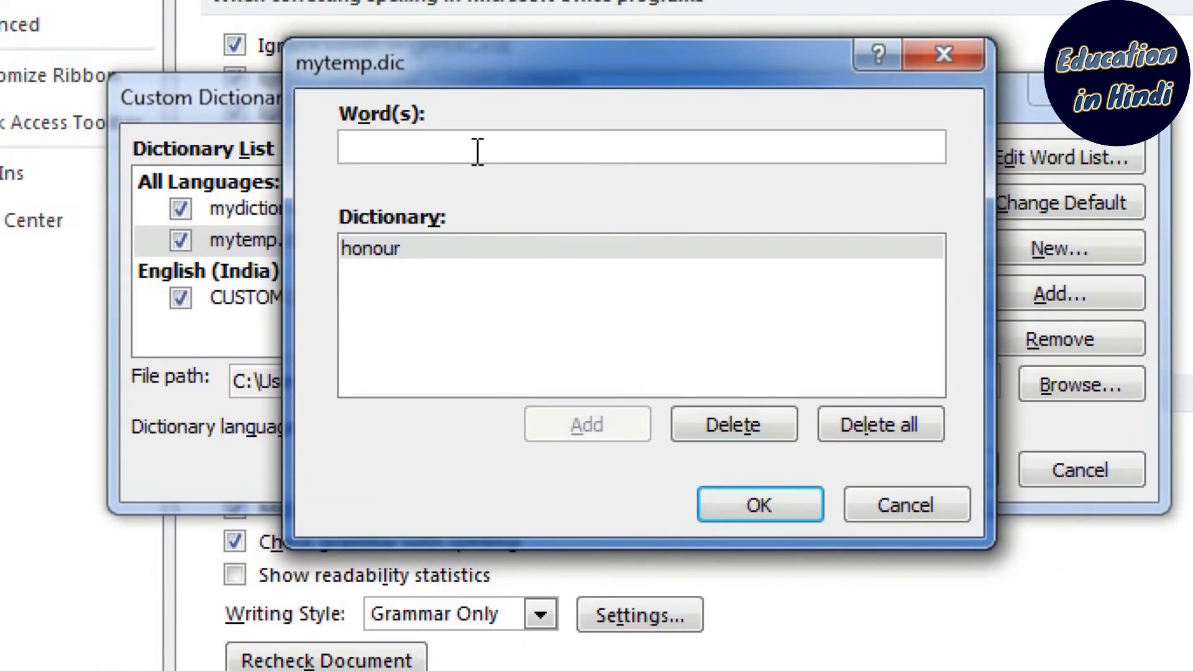
pyautogui.write('colour')
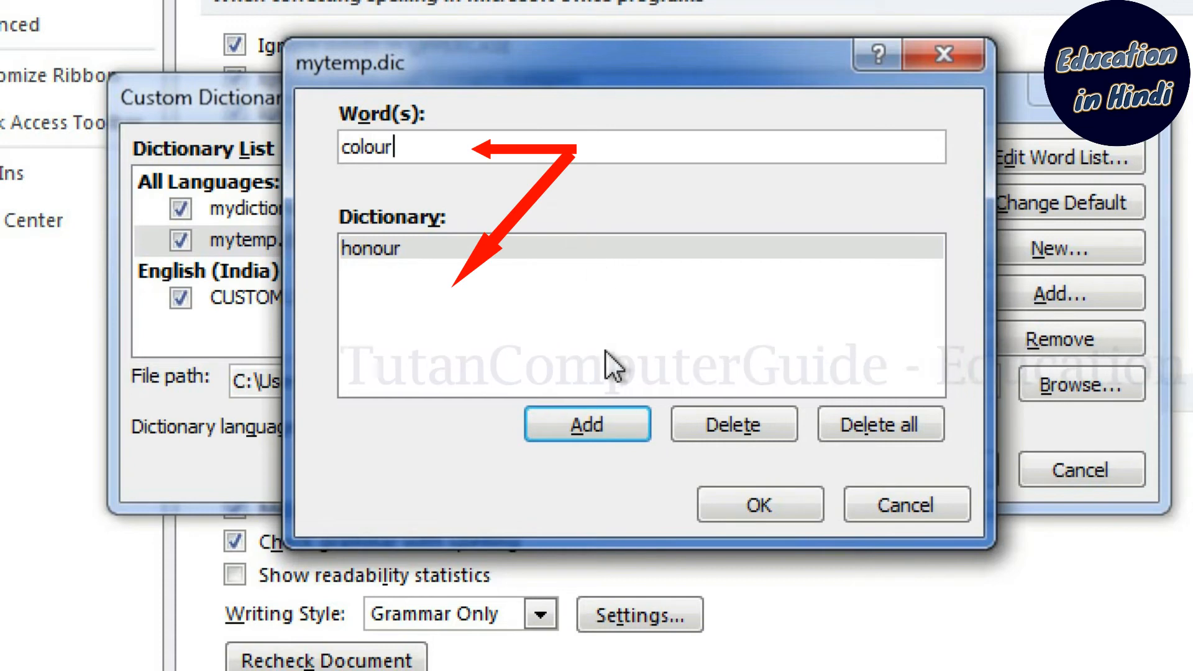
pyautogui.click(591, 427)
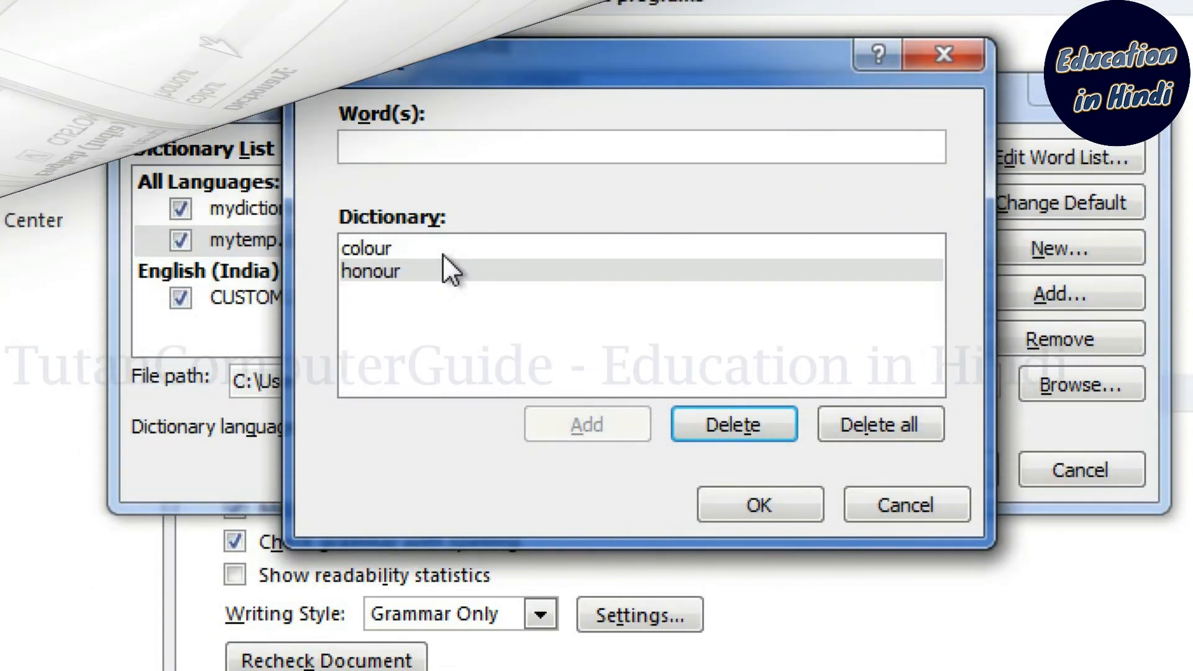
pyautogui.click(442, 251)
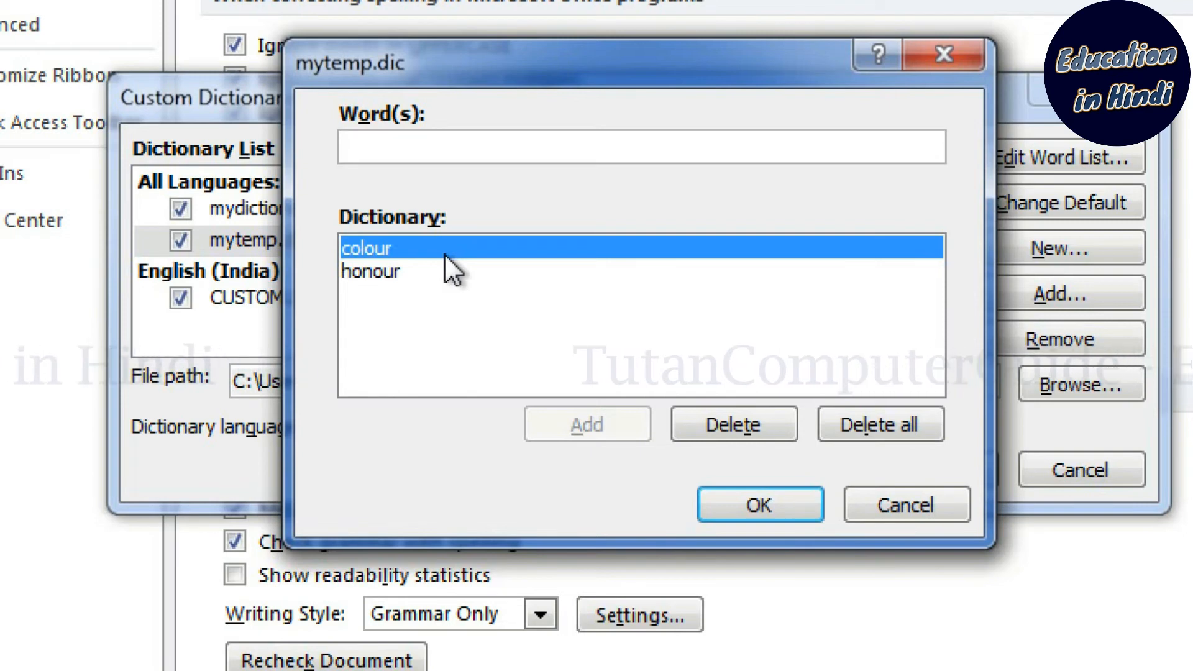
# - Delete the word "colour" from the mytemp.dic word list, select "honour" there and confirm the list
pyautogui.click(720, 425)
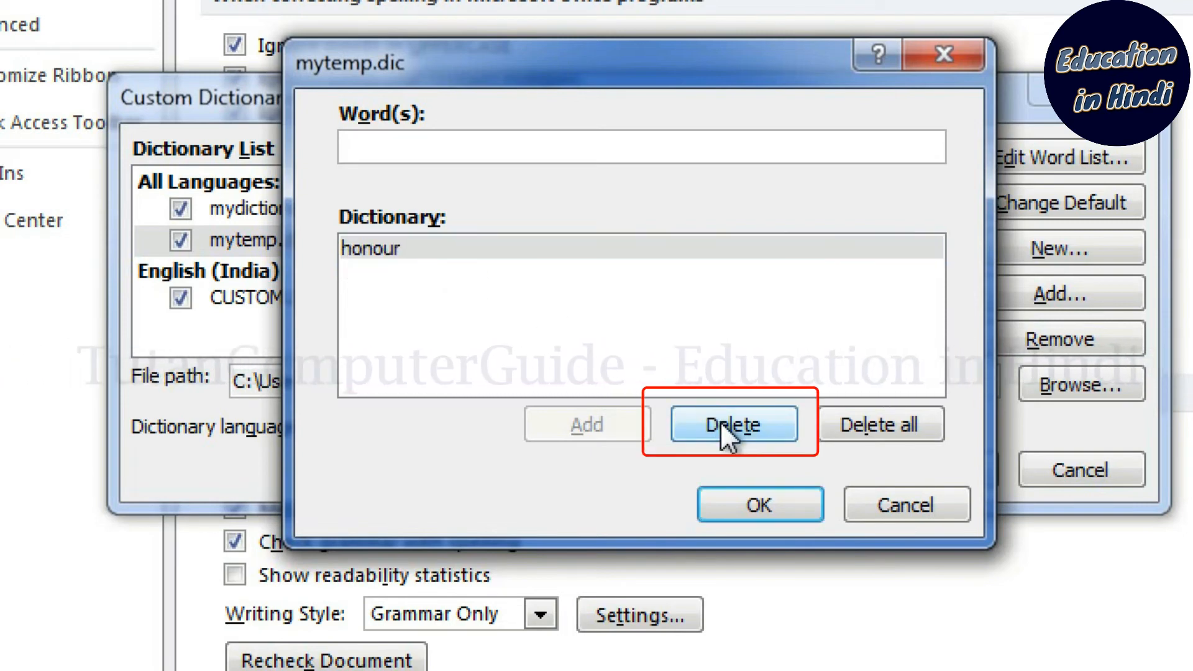
pyautogui.click(478, 250)
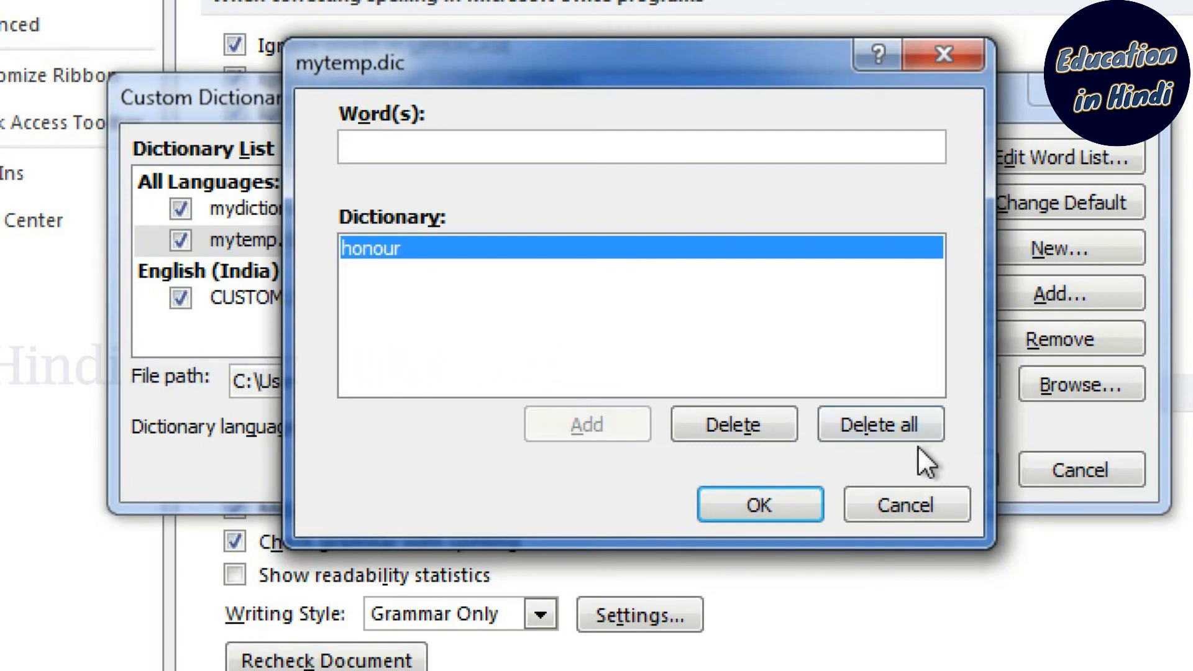
pyautogui.click(778, 506)
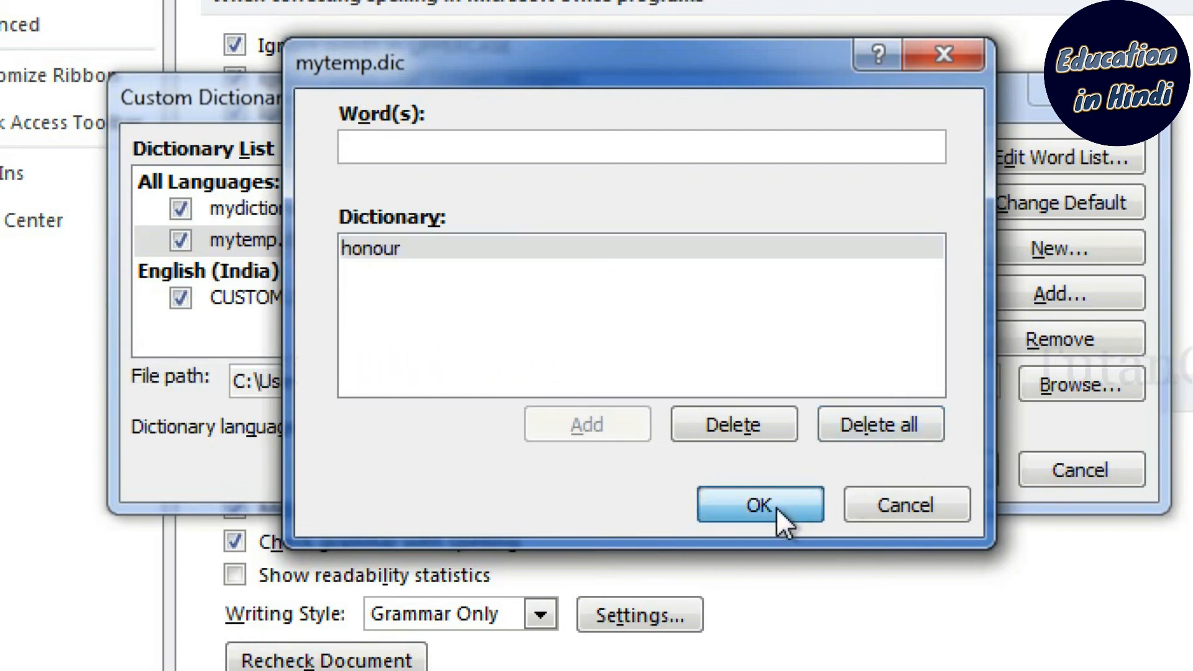
# - Confirm the custom dictionary list, close the Word options and return to the misspelled paragraphs in the document
pyautogui.click(933, 468)
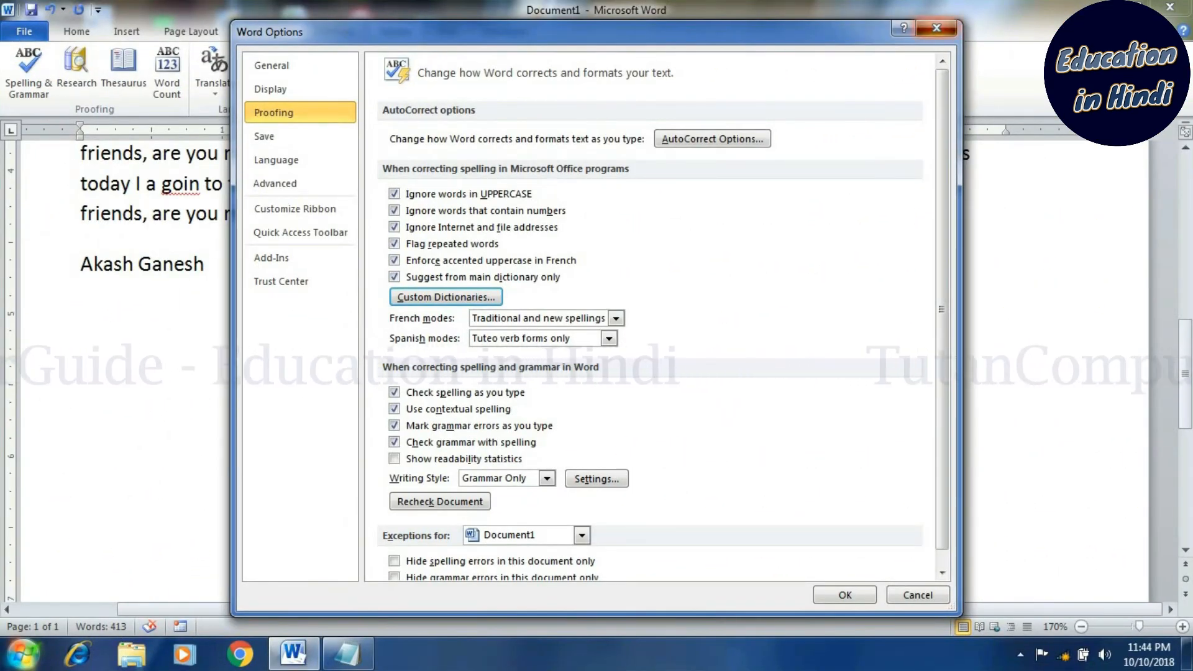
pyautogui.press('Escape')
pyautogui.scroll(6, 559, 367)
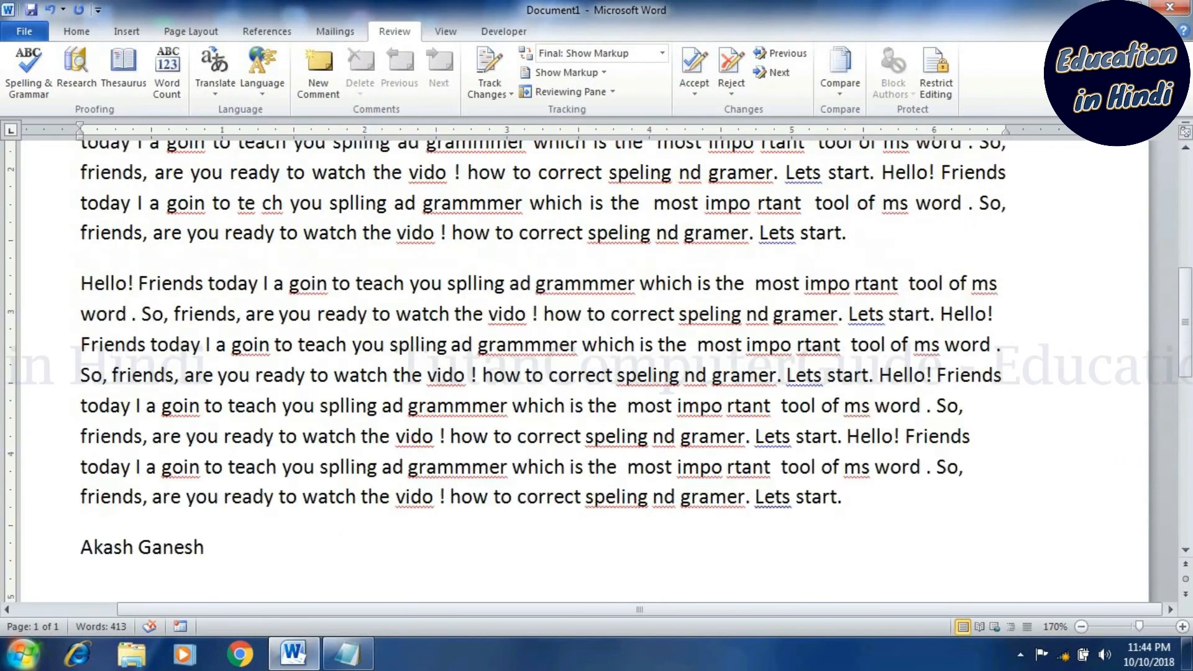
pyautogui.scroll(1, 559, 367)
pyautogui.scroll(-1, 559, 367)
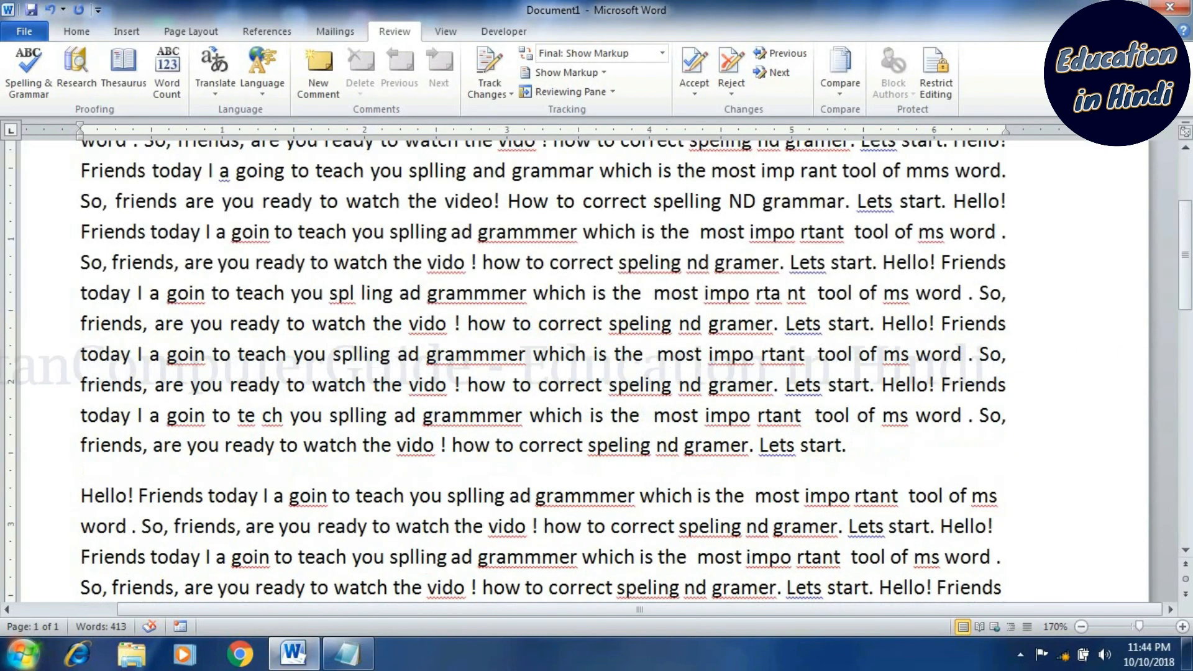